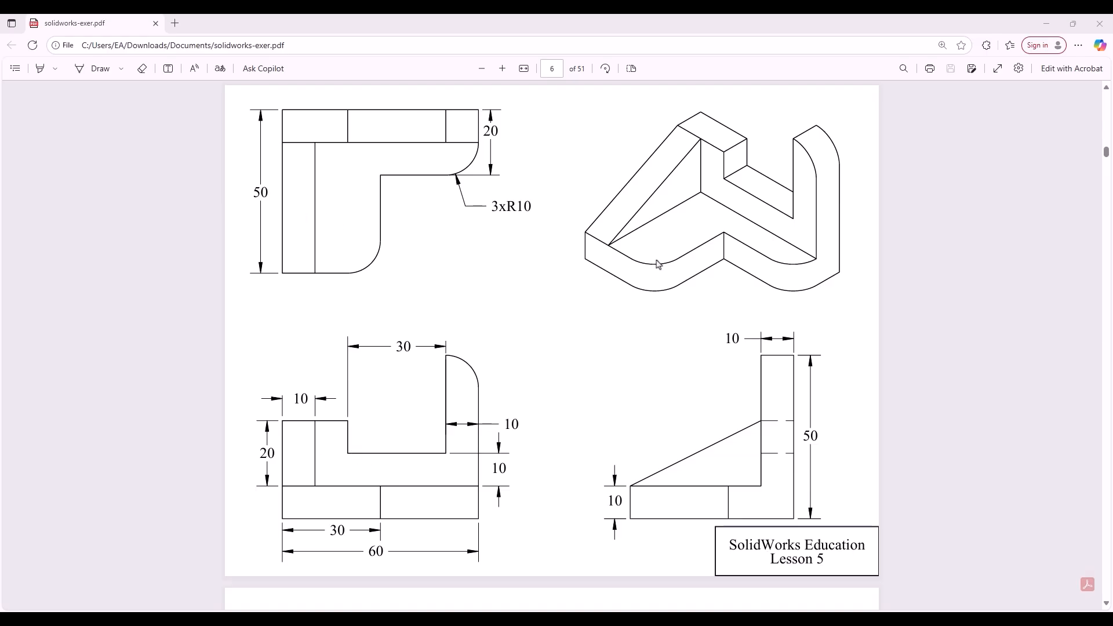
Check the base's overall depth and width in the Lesson 5 drawing, and switch to SOLIDWORKS.
{"action": "double_click", "coordinate": [260, 191]}
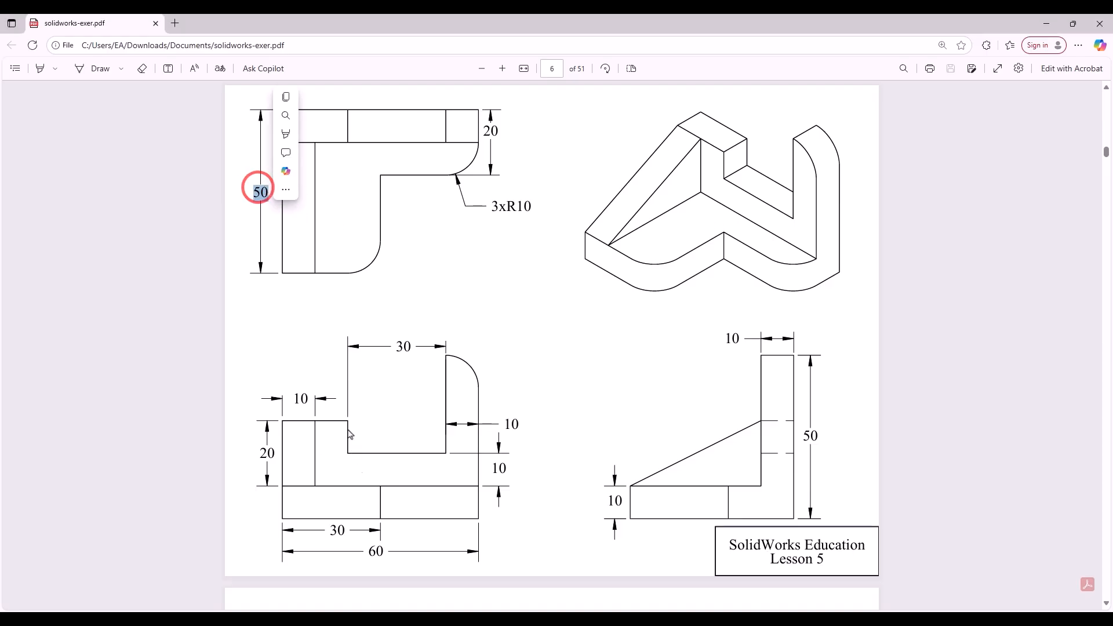
{"action": "left_click", "coordinate": [376, 550]}
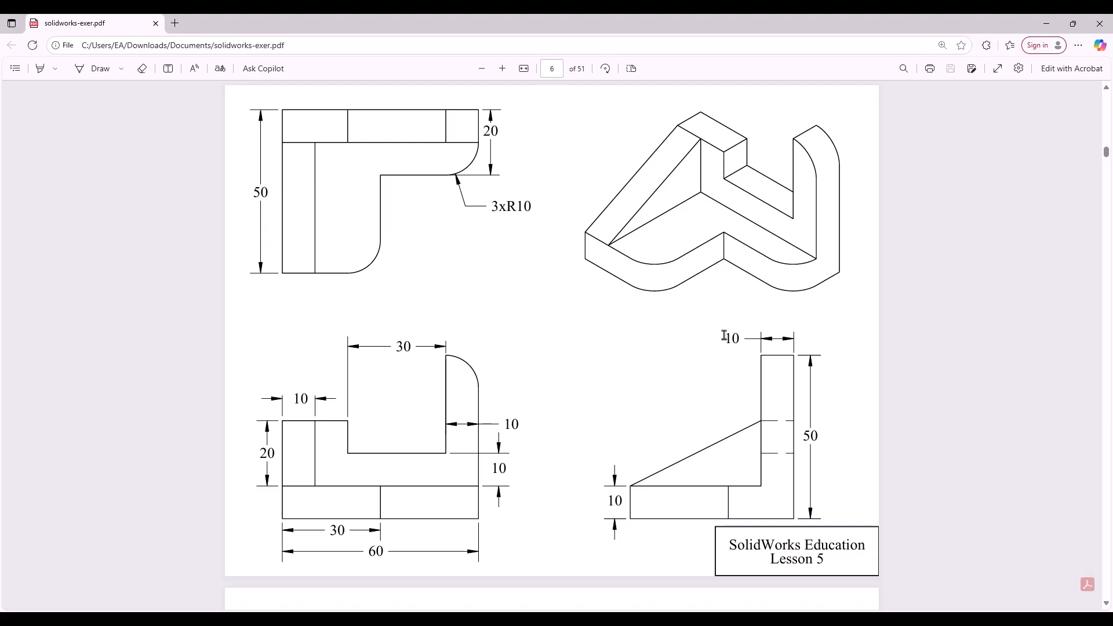
{"action": "left_click", "coordinate": [702, 616]}
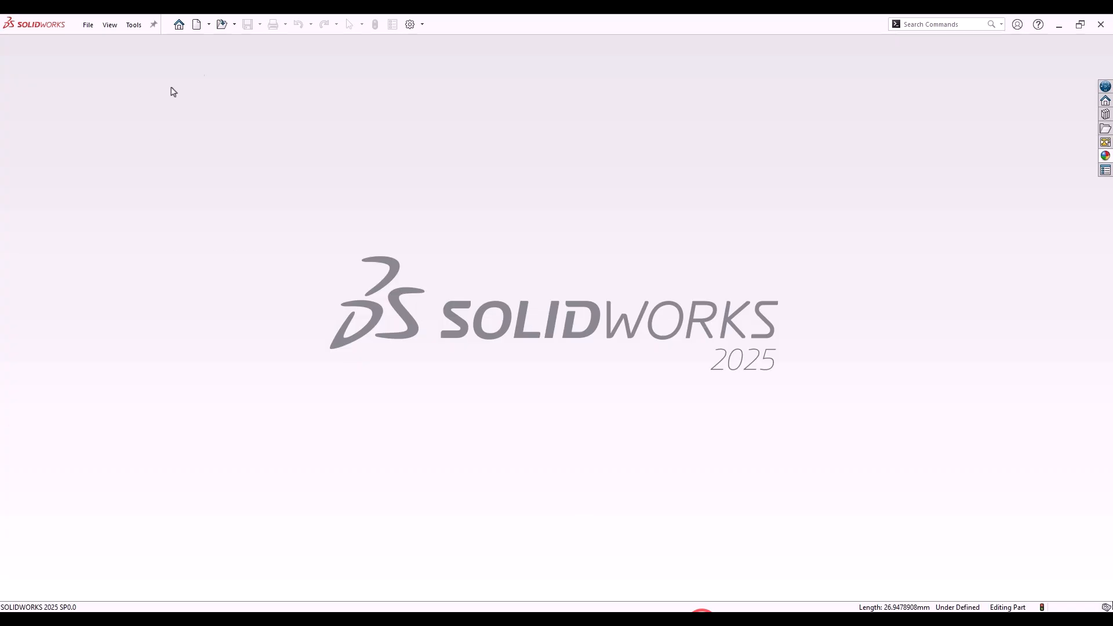
Create a new part document.
{"action": "left_click", "coordinate": [197, 25]}
{"action": "left_click", "coordinate": [467, 313]}
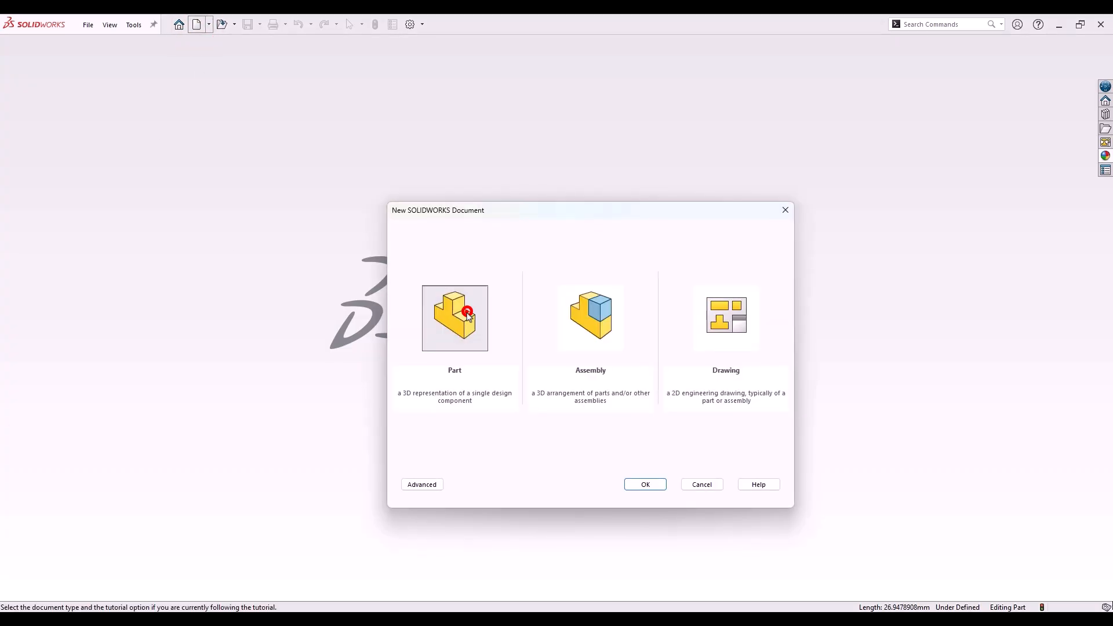
{"action": "double_click", "coordinate": [469, 311]}
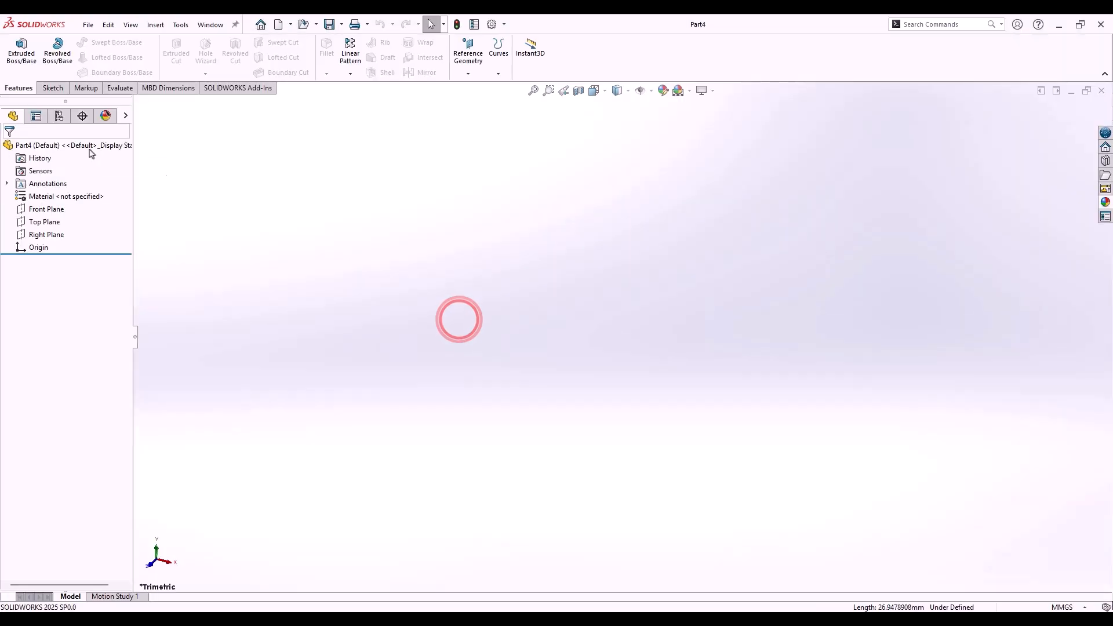
Sketch a corner rectangle about 41 mm high on the Top Plane, starting at the origin.
{"action": "right_click", "coordinate": [48, 224]}
{"action": "left_click", "coordinate": [61, 210]}
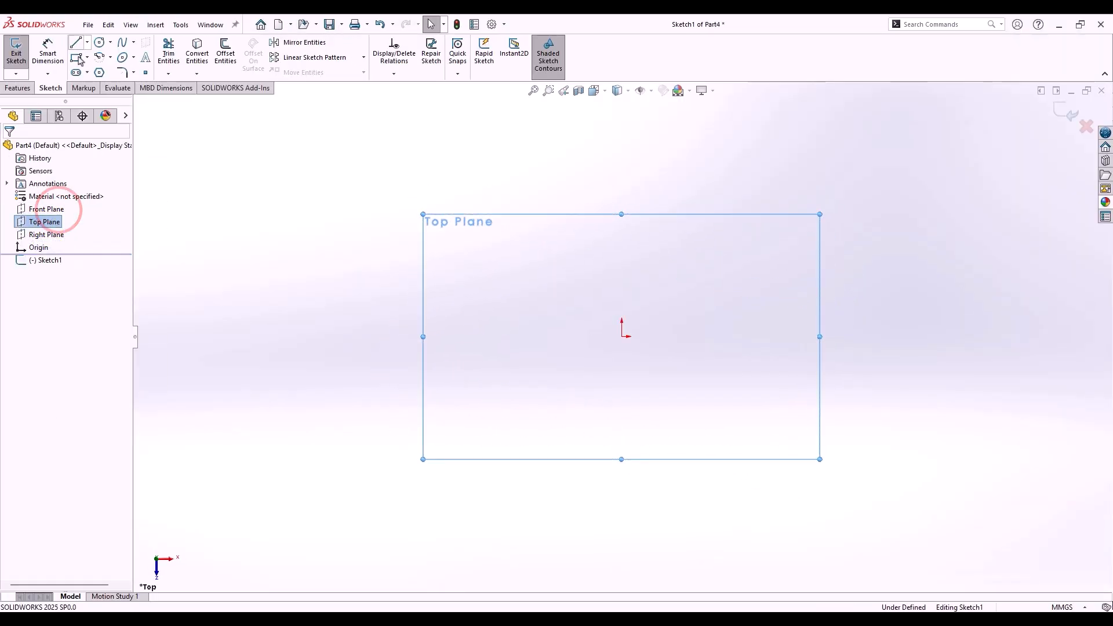
{"action": "left_click", "coordinate": [76, 58]}
{"action": "left_click", "coordinate": [621, 336]}
{"action": "left_click", "coordinate": [792, 221]}
Dimension the rectangle to 60 mm wide and 50 mm high.
{"action": "left_click", "coordinate": [38, 45]}
{"action": "left_click", "coordinate": [689, 336]}
{"action": "left_click", "coordinate": [688, 377]}
{"action": "type", "text": "60"}
{"action": "left_click", "coordinate": [613, 362]}
{"action": "left_click", "coordinate": [621, 297]}
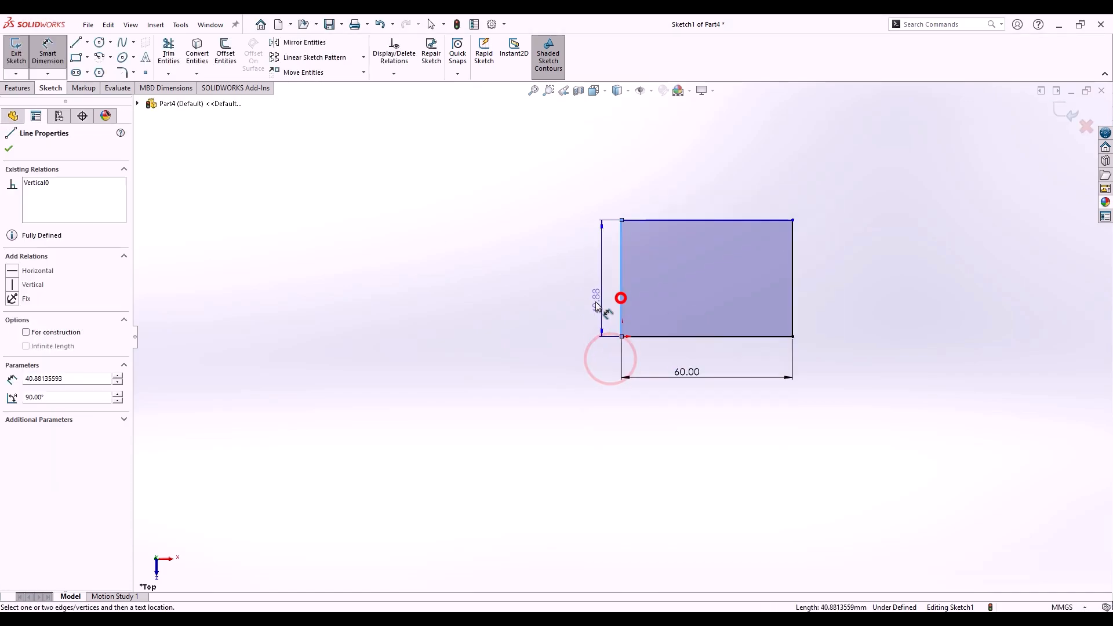
{"action": "left_click", "coordinate": [588, 302]}
{"action": "type", "text": "50"}
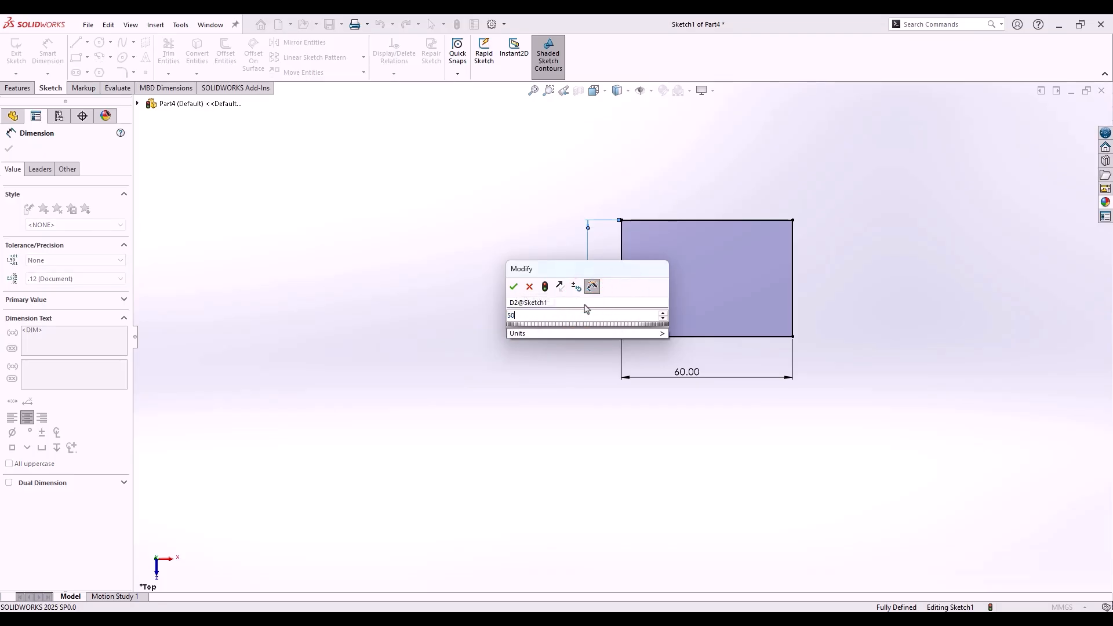
{"action": "left_click", "coordinate": [512, 287]}
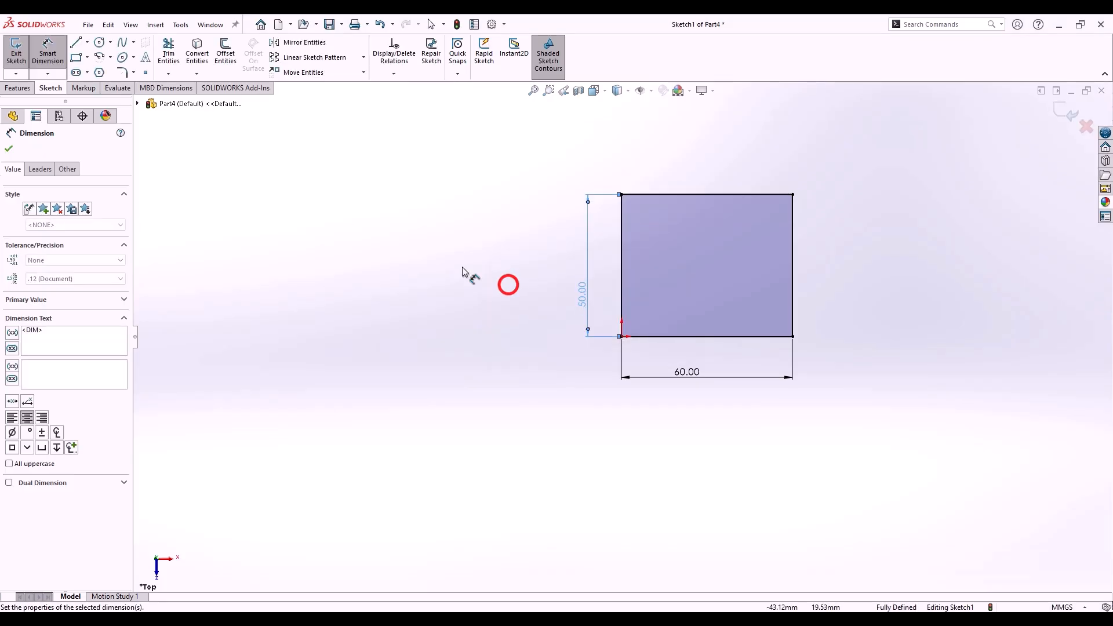
Sketch a second rectangle, about 29 by 26 mm, inside the first one from its lower-right corner.
{"action": "left_click", "coordinate": [77, 59]}
{"action": "left_click", "coordinate": [793, 336]}
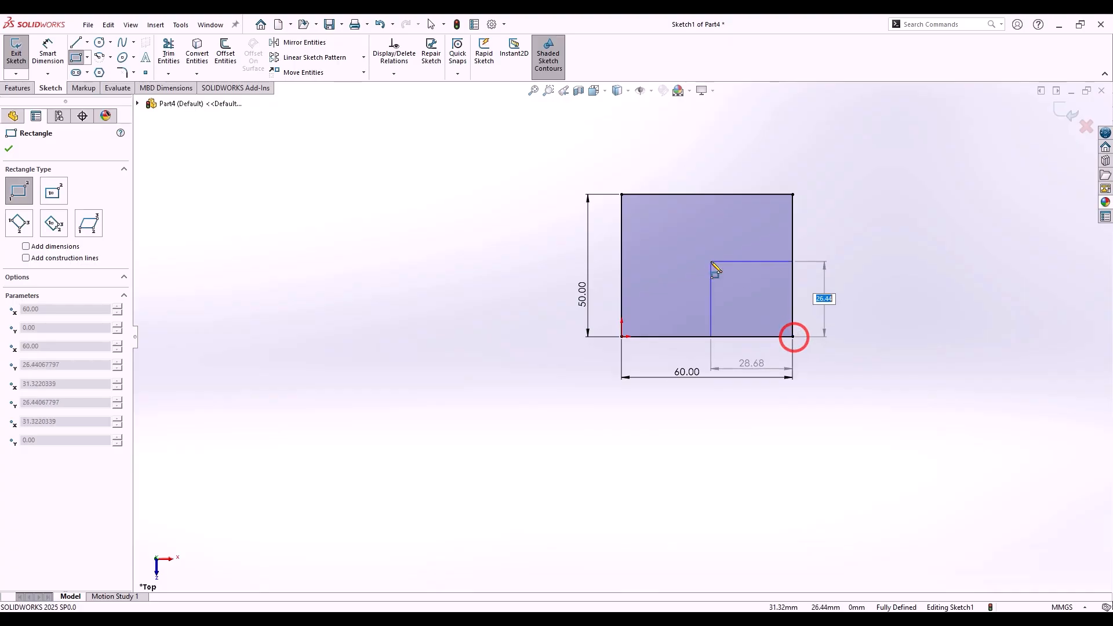
{"action": "left_click", "coordinate": [711, 261]}
{"action": "key", "text": "Escape"}
Make the upper and left sides of the small inner rectangle equal in length.
{"action": "left_click", "coordinate": [724, 261]}
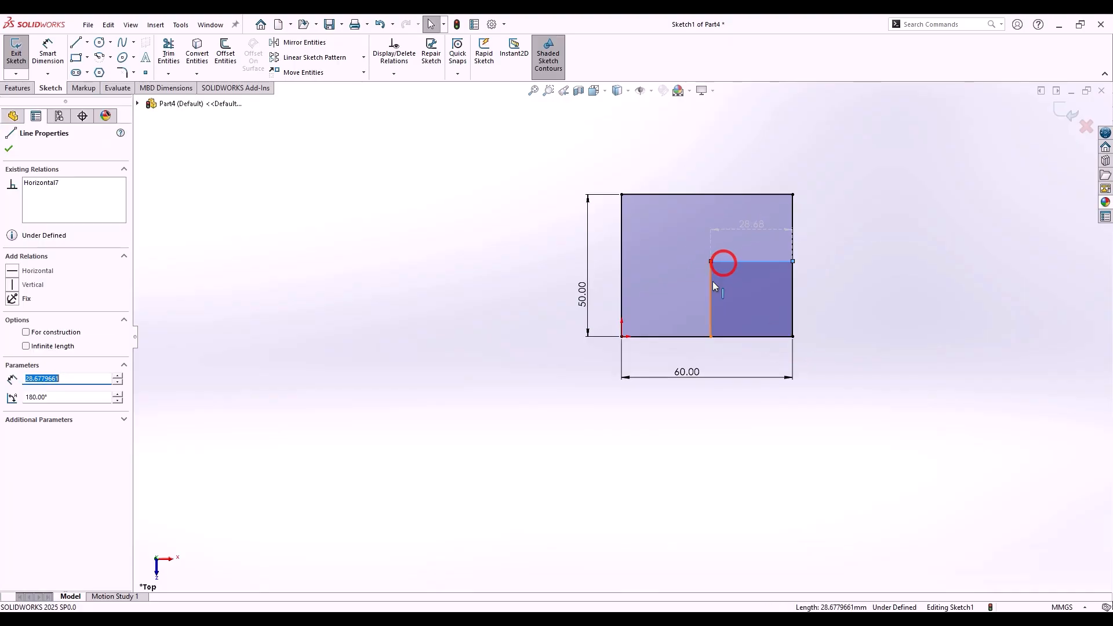
{"action": "left_click", "coordinate": [711, 281], "text": "ctrl"}
{"action": "left_click", "coordinate": [382, 403]}
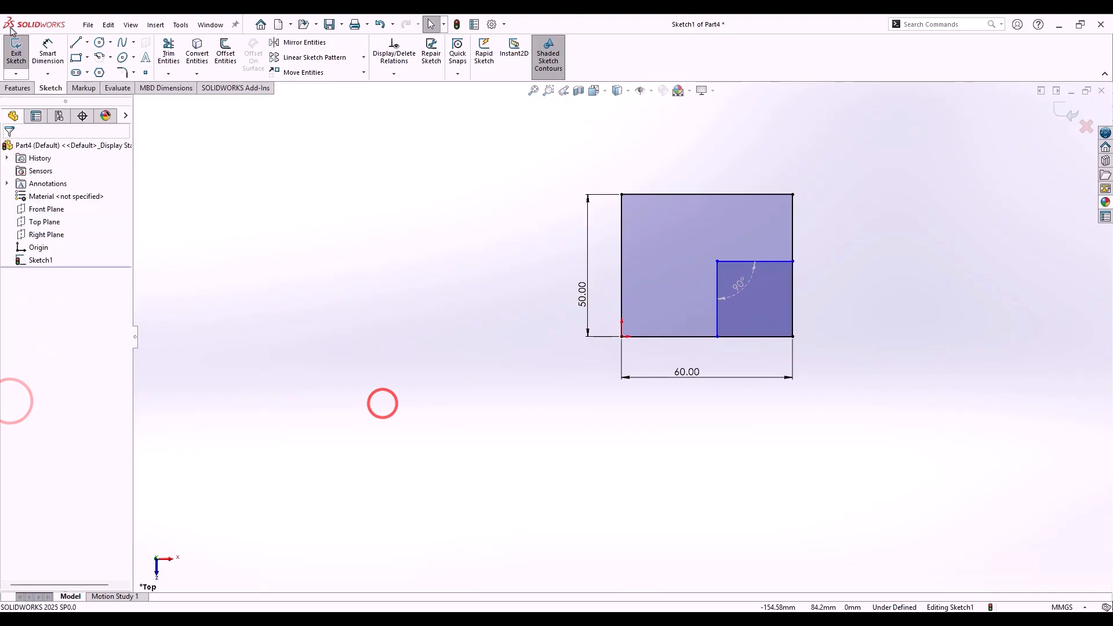
Set the height of the small inner square to 30 mm.
{"action": "left_click", "coordinate": [43, 61]}
{"action": "left_click", "coordinate": [717, 278]}
{"action": "left_click", "coordinate": [678, 280]}
{"action": "type", "text": "30"}
{"action": "key", "text": "Return"}
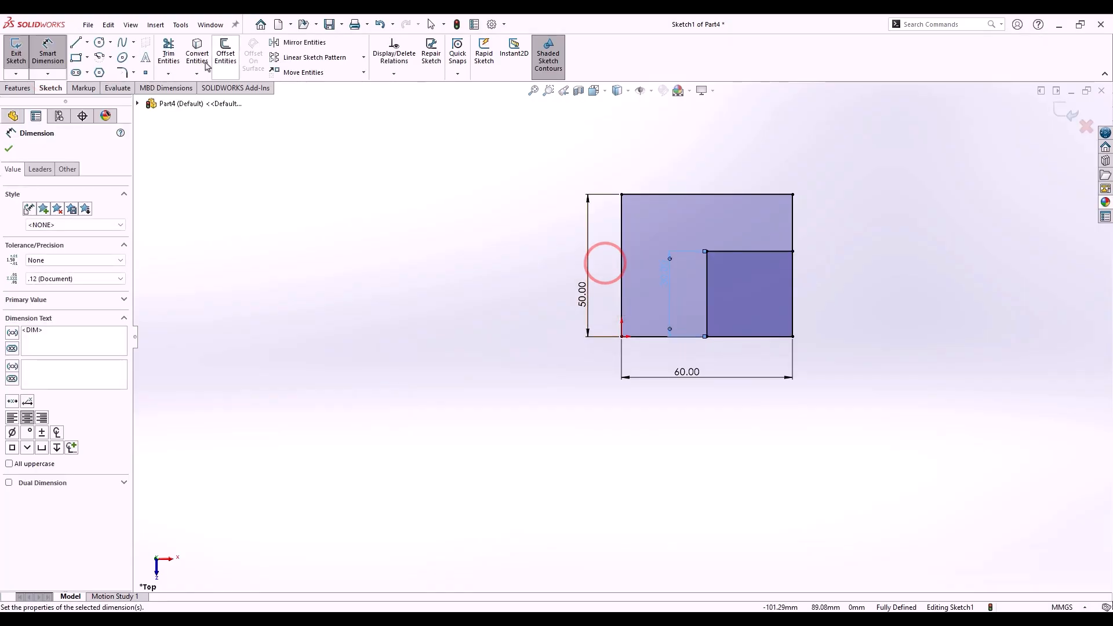
{"action": "left_click", "coordinate": [170, 48]}
{"action": "key", "text": "Escape"}
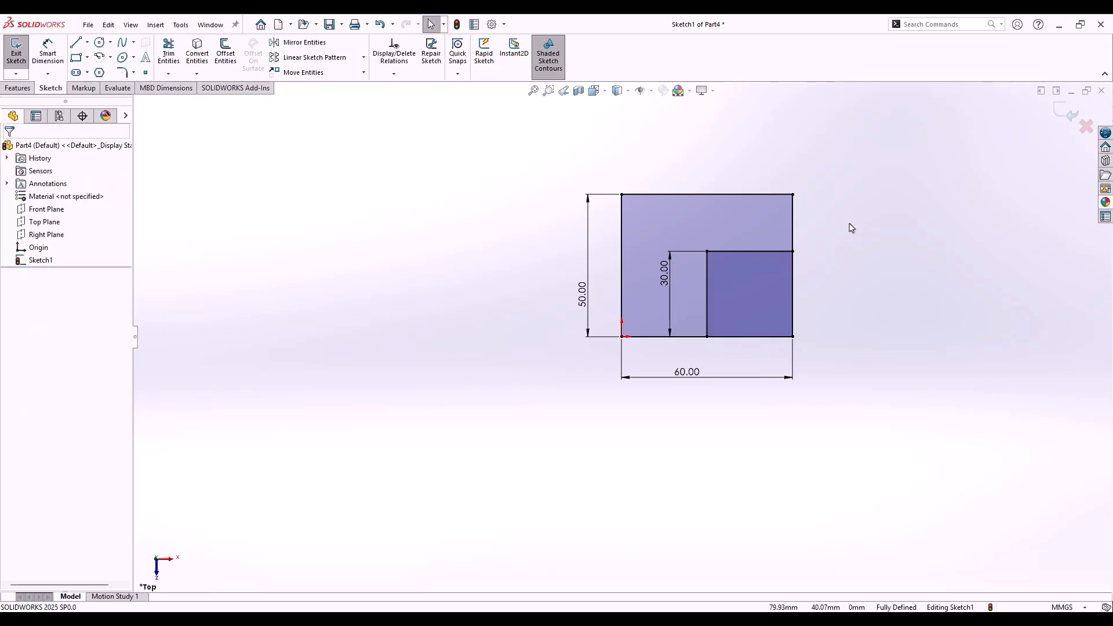
Extrude only the L-shaped region of the sketch as a 10 mm blind boss.
{"action": "left_click", "coordinate": [17, 88]}
{"action": "left_click", "coordinate": [19, 50]}
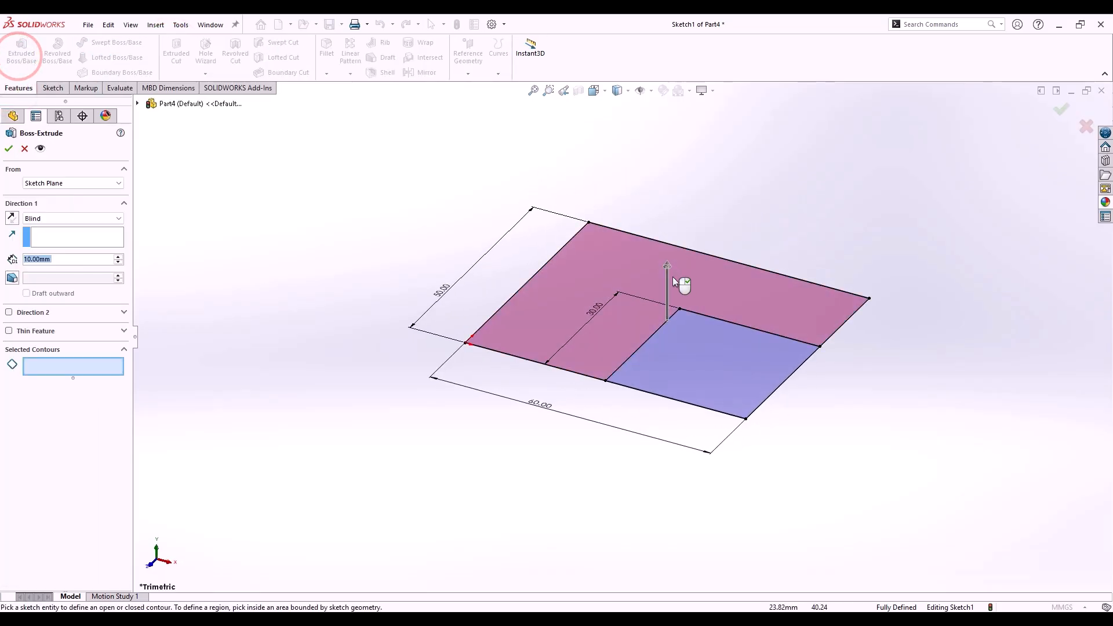
{"action": "left_click", "coordinate": [642, 281]}
{"action": "left_click", "coordinate": [9, 149]}
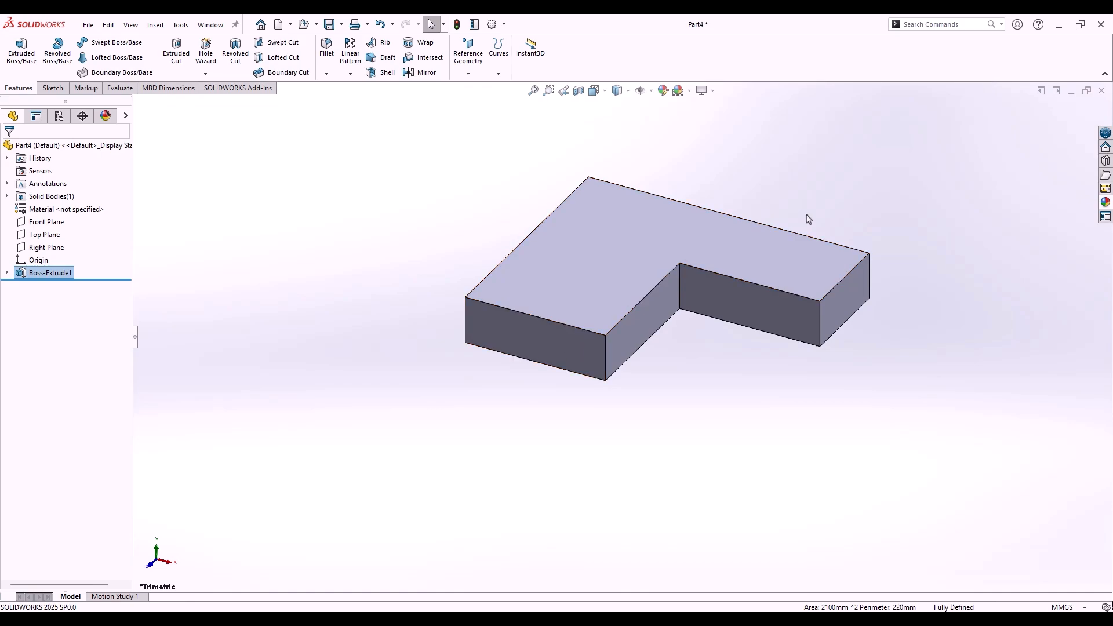
Sketch a full-width rectangle, about 11 mm deep, along the rear edge of the L-shaped base's upper face.
{"action": "left_click", "coordinate": [793, 260]}
{"action": "right_click", "coordinate": [792, 260]}
{"action": "left_click", "coordinate": [808, 244]}
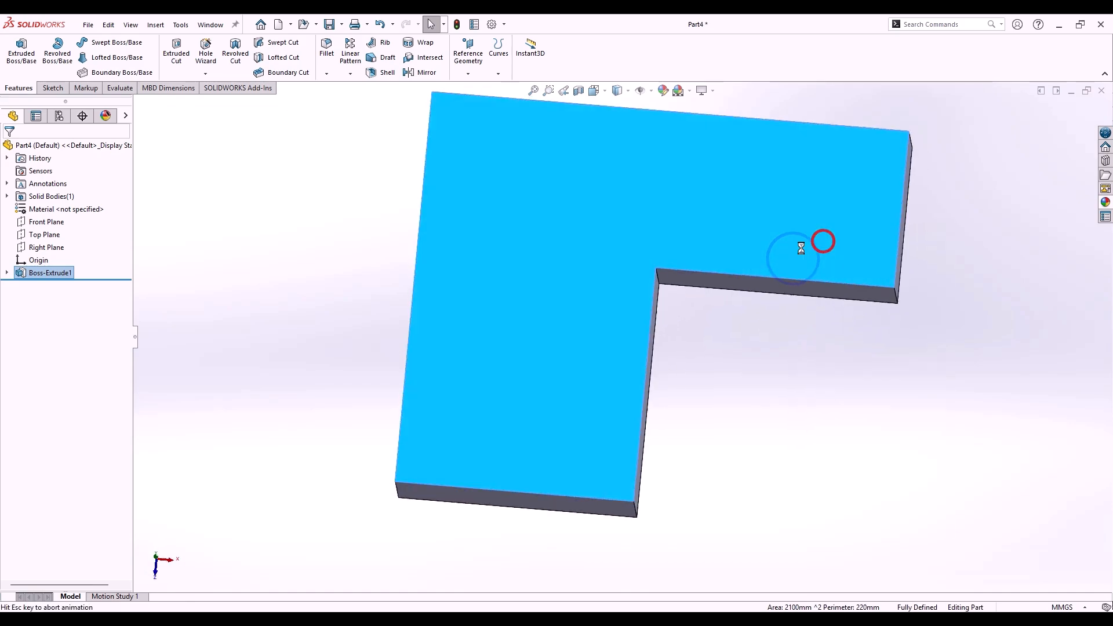
{"action": "left_click", "coordinate": [76, 58]}
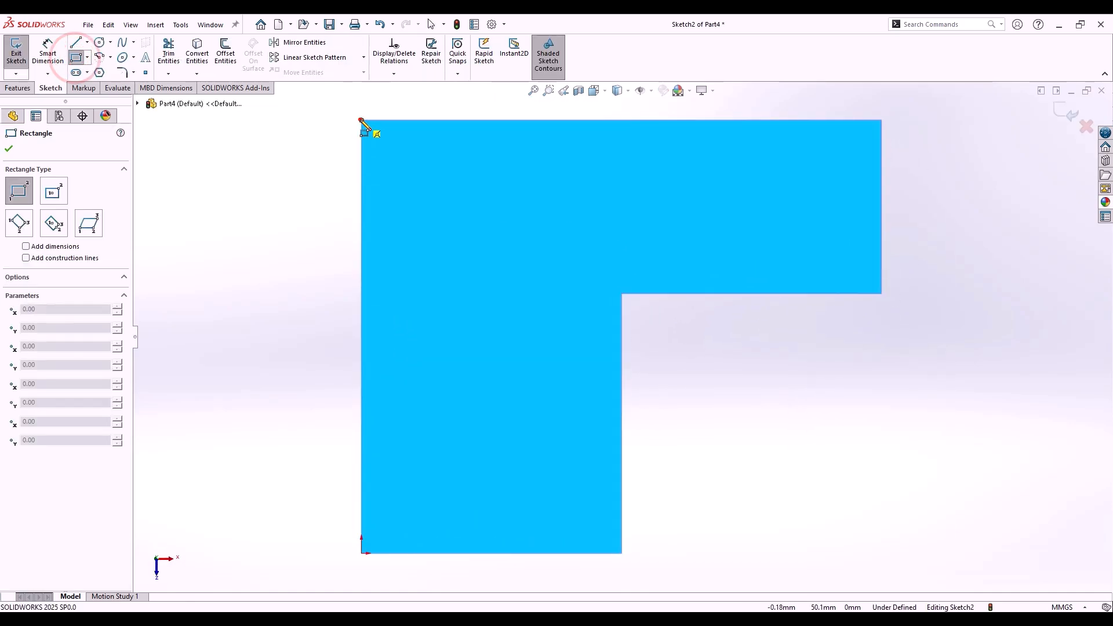
{"action": "left_click", "coordinate": [361, 120]}
{"action": "left_click", "coordinate": [882, 223]}
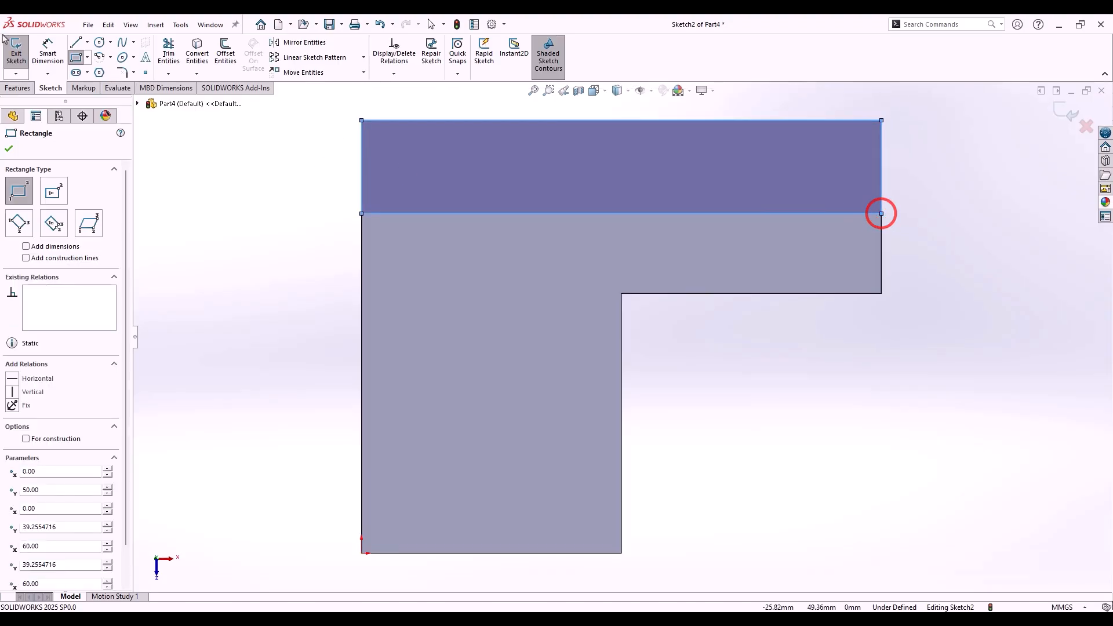
Set the depth of the rear rectangle to 10 mm.
{"action": "left_click", "coordinate": [47, 51]}
{"action": "left_click", "coordinate": [362, 162]}
{"action": "left_click", "coordinate": [298, 155]}
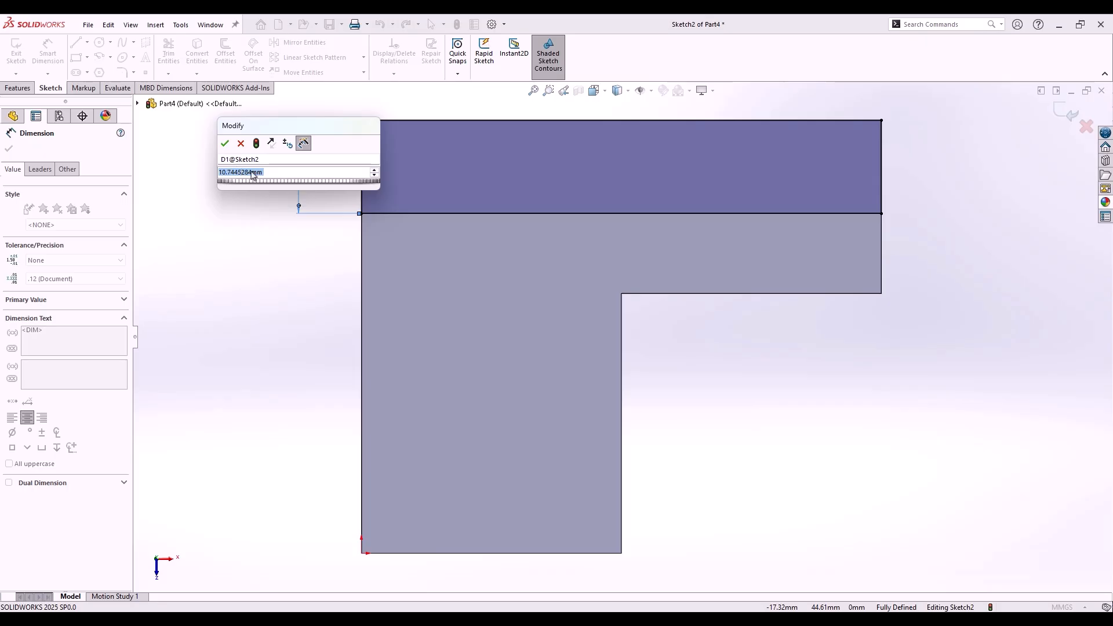
{"action": "type", "text": "1"}
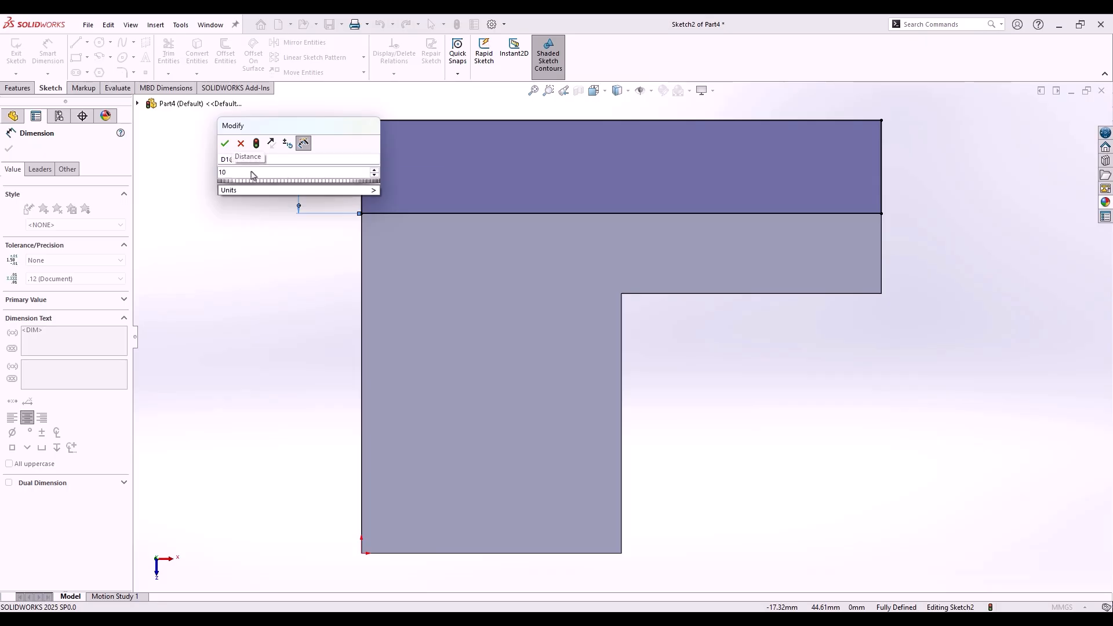
{"action": "type", "text": "0"}
{"action": "key", "text": "Return"}
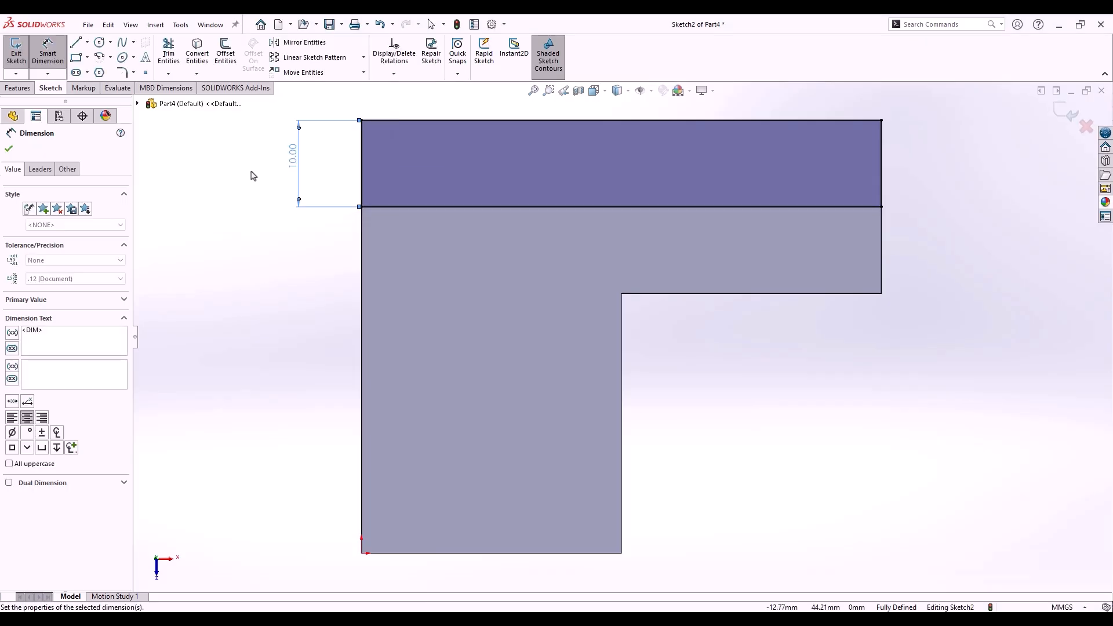
Extrude the rear rectangle 40 mm upward, merged with the base.
{"action": "left_click", "coordinate": [18, 88]}
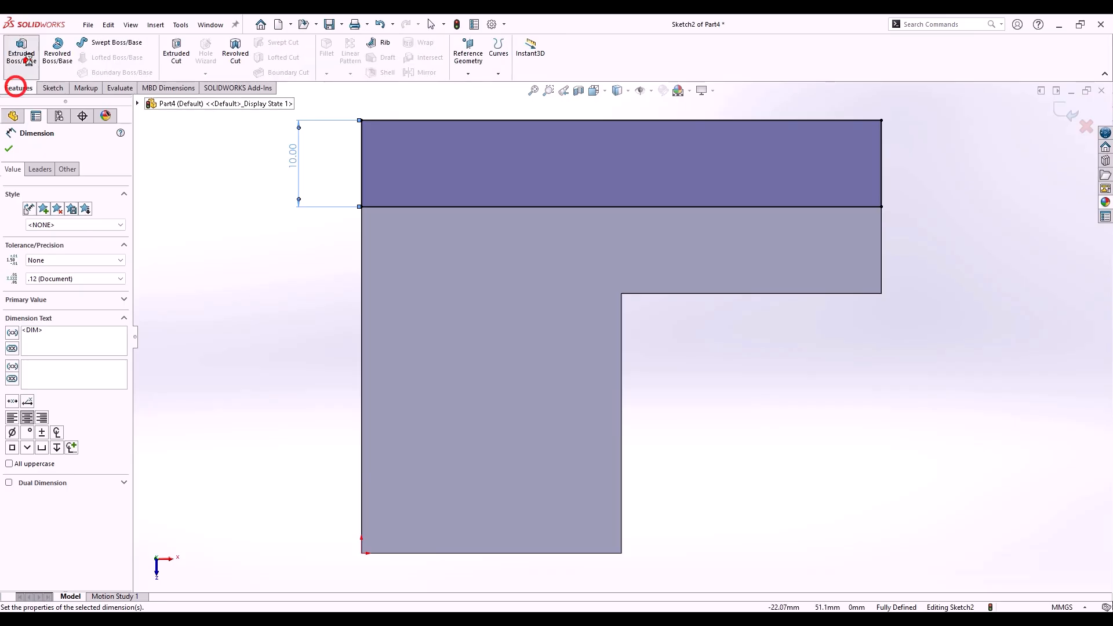
{"action": "left_click", "coordinate": [21, 51]}
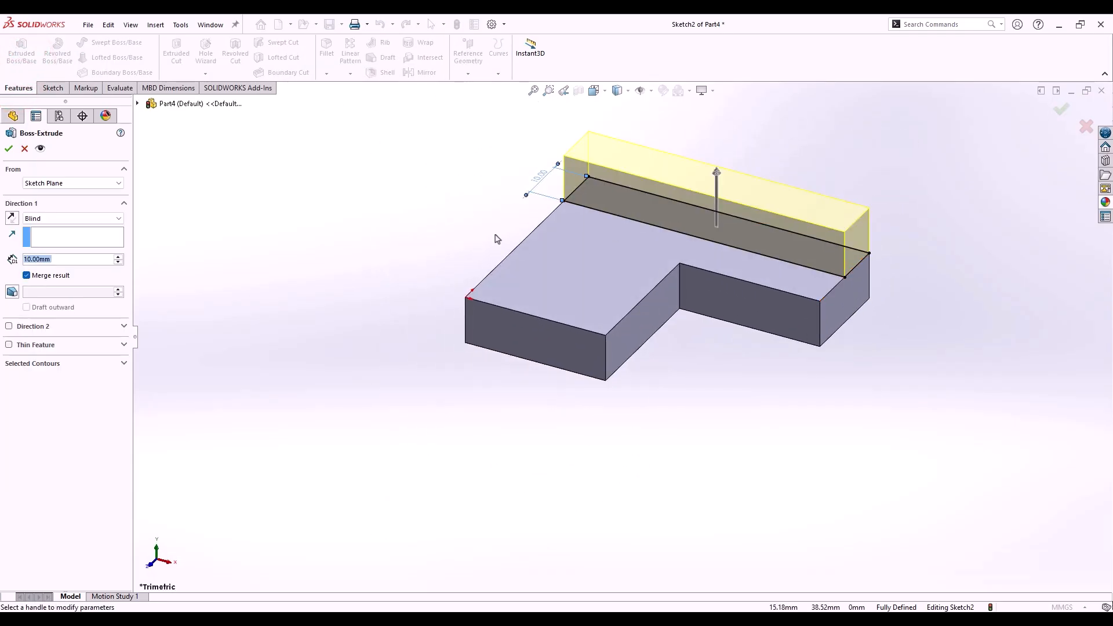
{"action": "left_click", "coordinate": [118, 257]}
{"action": "left_click", "coordinate": [9, 148]}
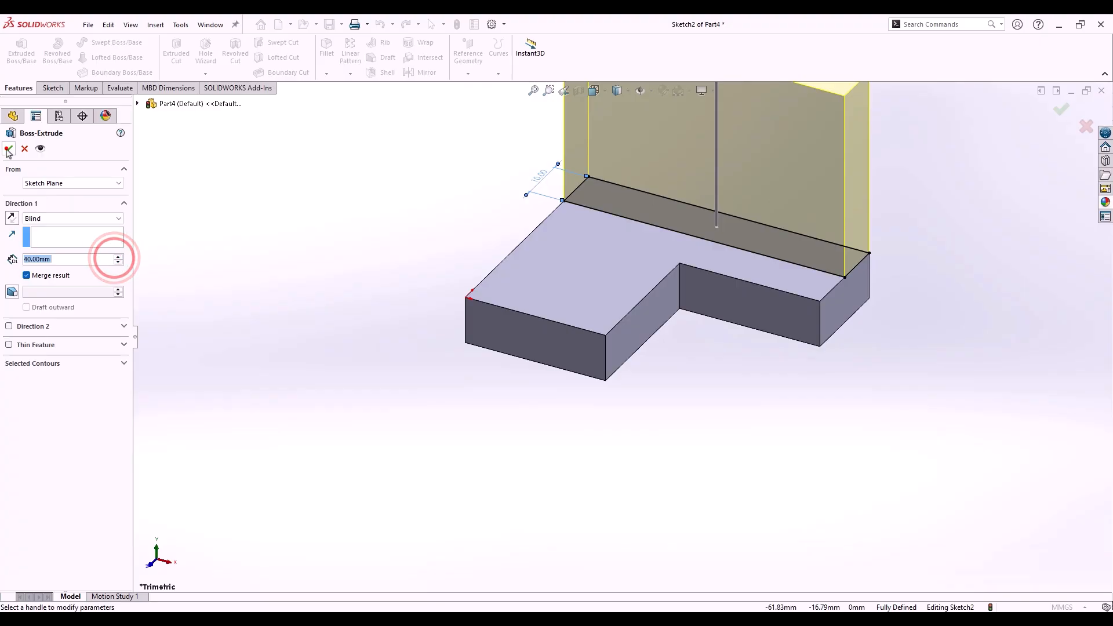
Start a sketch on the front face of the upright wall and try a rectangle from its upper-left corner.
{"action": "left_click", "coordinate": [650, 211]}
{"action": "right_click", "coordinate": [651, 206]}
{"action": "left_click", "coordinate": [683, 191]}
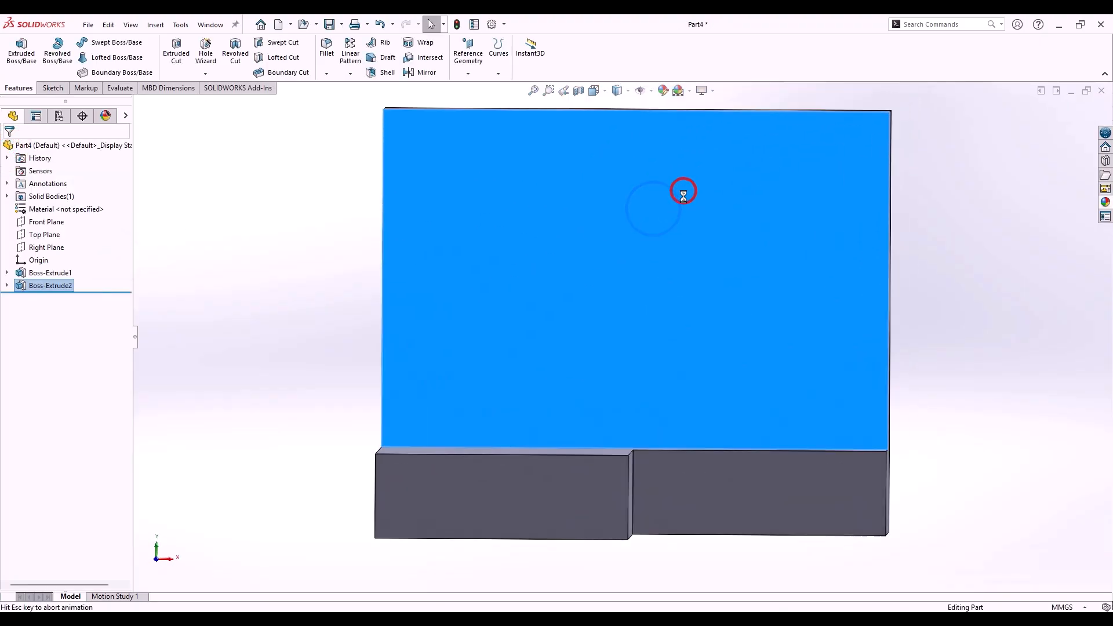
{"action": "left_click", "coordinate": [75, 57]}
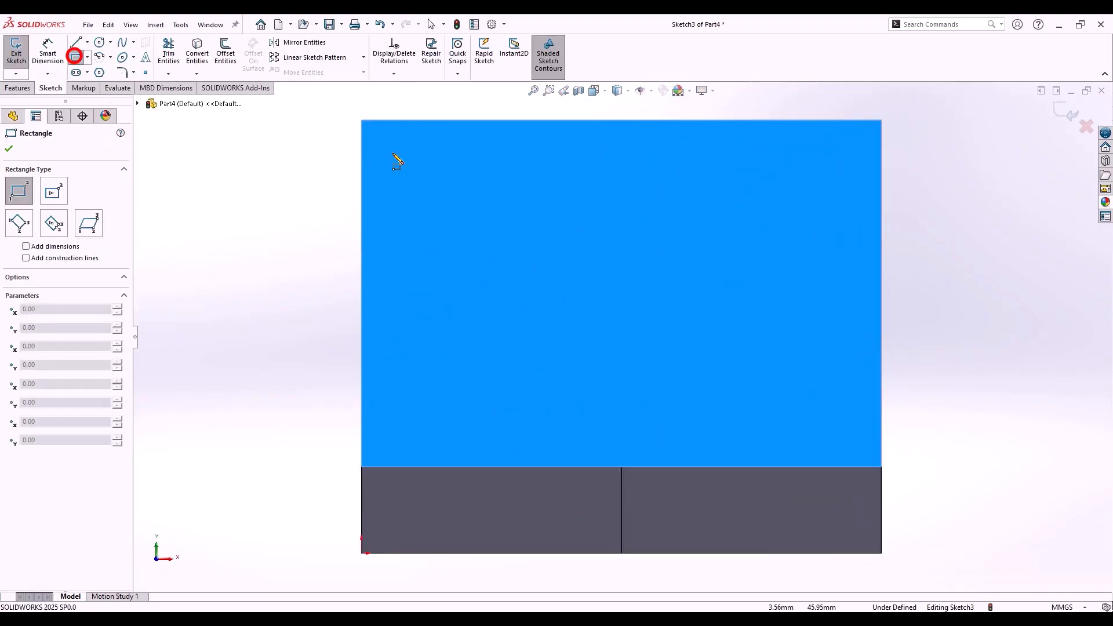
{"action": "left_click", "coordinate": [361, 120]}
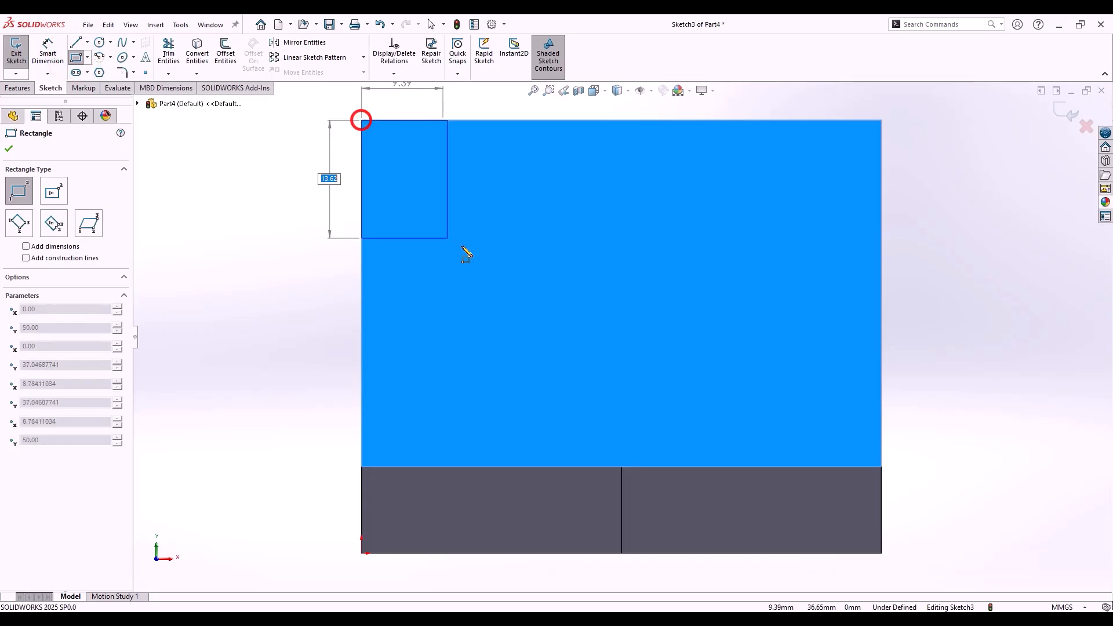
Sketch a closed stepped line profile from the wall's upper-left corner, with a step about 16 mm wide and a floor about 33 mm wide.
{"action": "left_click", "coordinate": [76, 43]}
{"action": "left_click", "coordinate": [361, 120]}
{"action": "left_click", "coordinate": [361, 320]}
{"action": "left_click", "coordinate": [501, 320]}
{"action": "left_click", "coordinate": [500, 397]}
{"action": "left_click", "coordinate": [785, 397]}
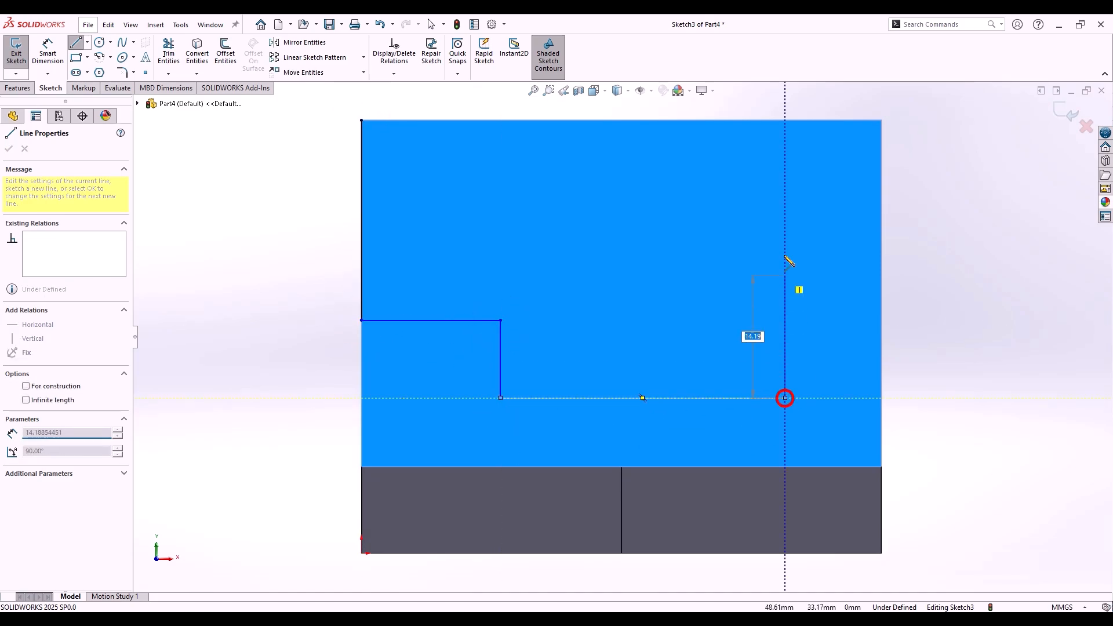
{"action": "left_click", "coordinate": [785, 120]}
{"action": "left_click", "coordinate": [361, 120]}
{"action": "right_click", "coordinate": [532, 189]}
{"action": "left_click", "coordinate": [562, 191]}
Set the width of the profile's left step to 20 mm.
{"action": "left_click", "coordinate": [49, 51]}
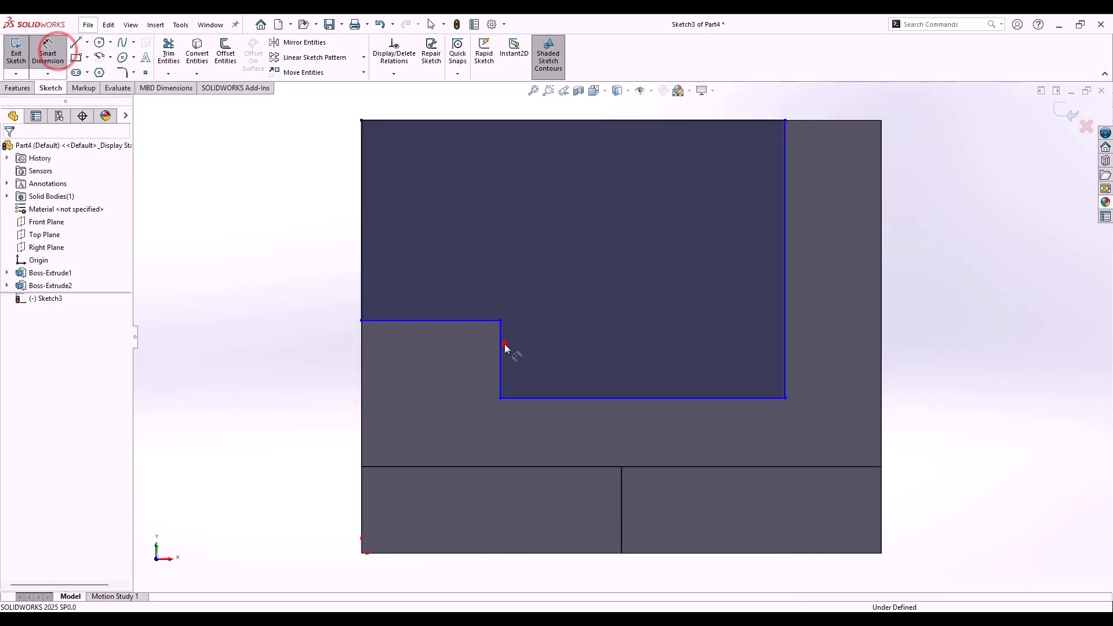
{"action": "left_click", "coordinate": [500, 347]}
{"action": "left_click", "coordinate": [363, 271]}
{"action": "left_click", "coordinate": [404, 226]}
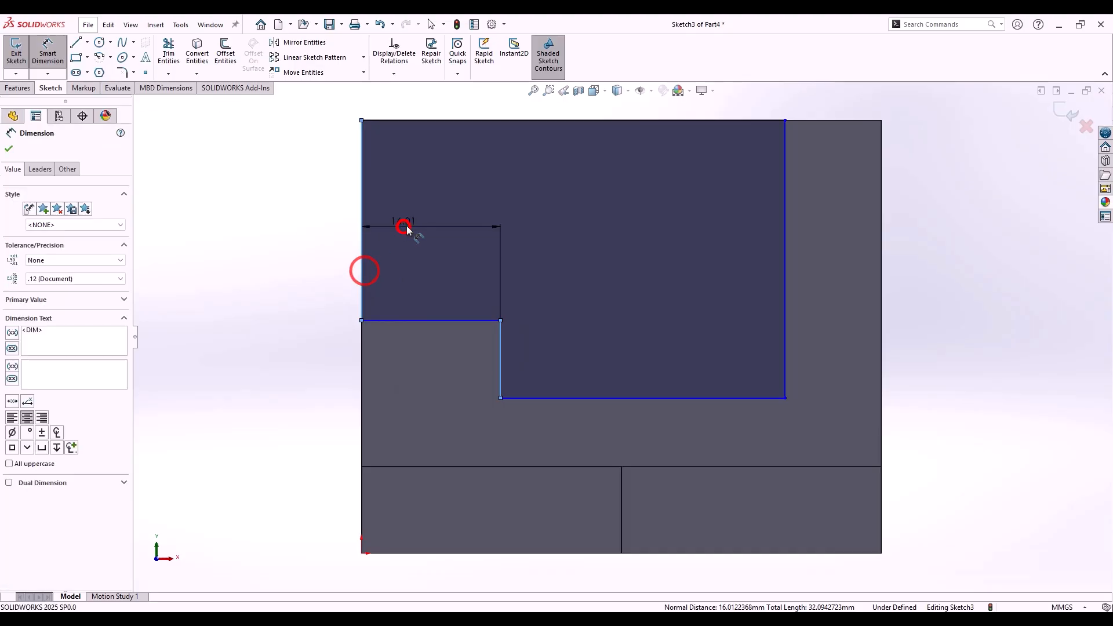
{"action": "type", "text": "20"}
{"action": "key", "text": "Return"}
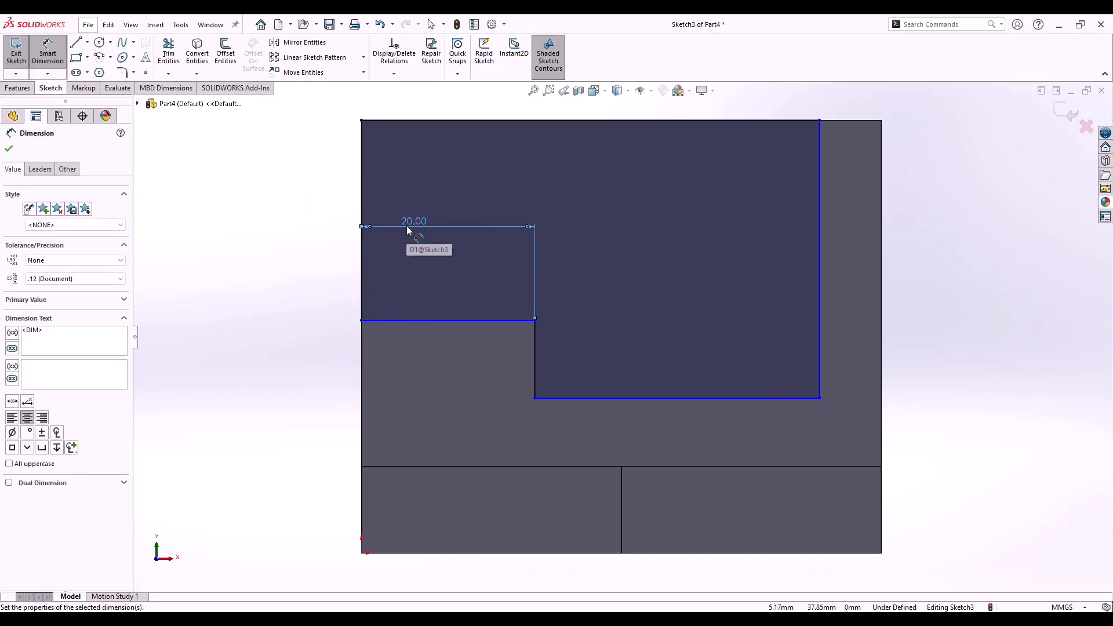
Set the vertical distance between the profile's step line and its floor line to 10 mm.
{"action": "left_click", "coordinate": [579, 398]}
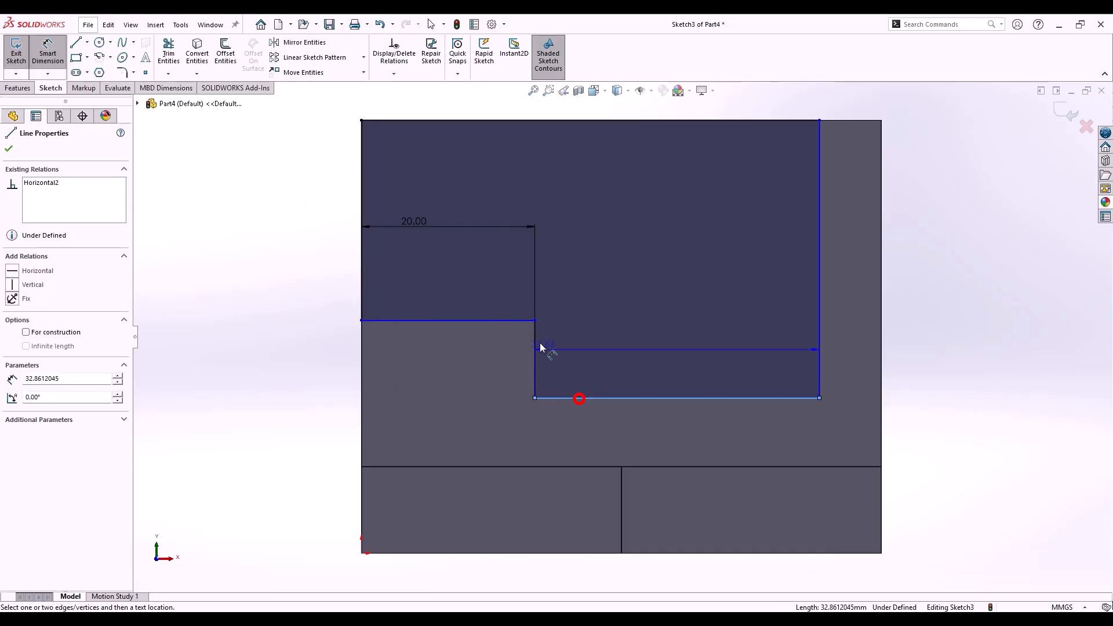
{"action": "left_click", "coordinate": [525, 320]}
{"action": "left_click", "coordinate": [578, 334]}
{"action": "type", "text": "1"}
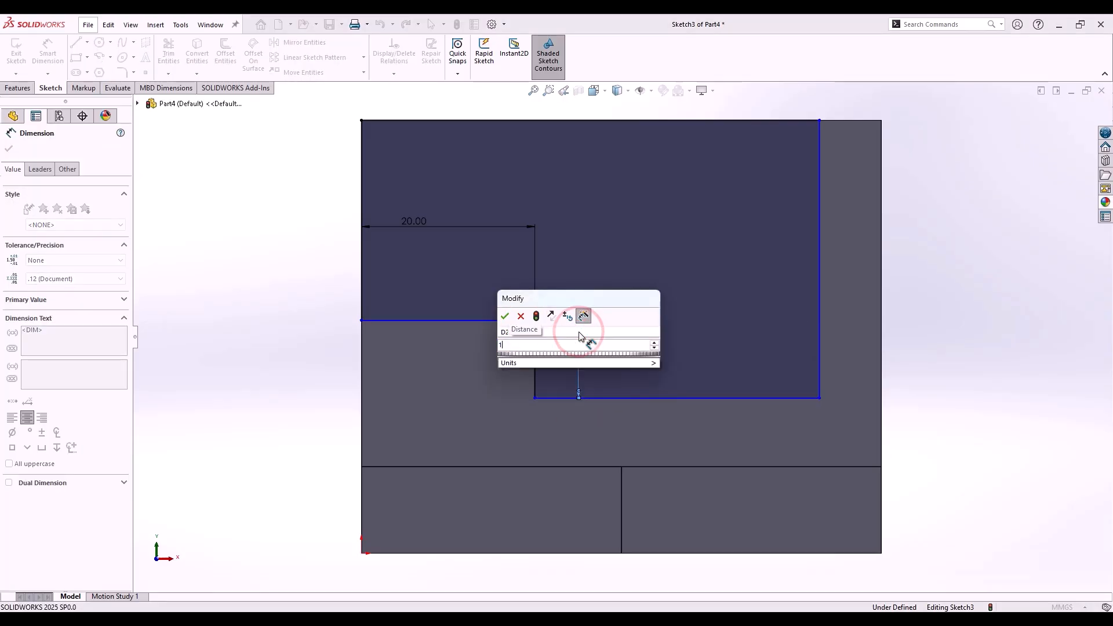
{"action": "type", "text": "0"}
{"action": "key", "text": "Return"}
Dimension the profile's tall vertical line 10 mm from the upright wall's outer edge.
{"action": "left_click", "coordinate": [819, 305]}
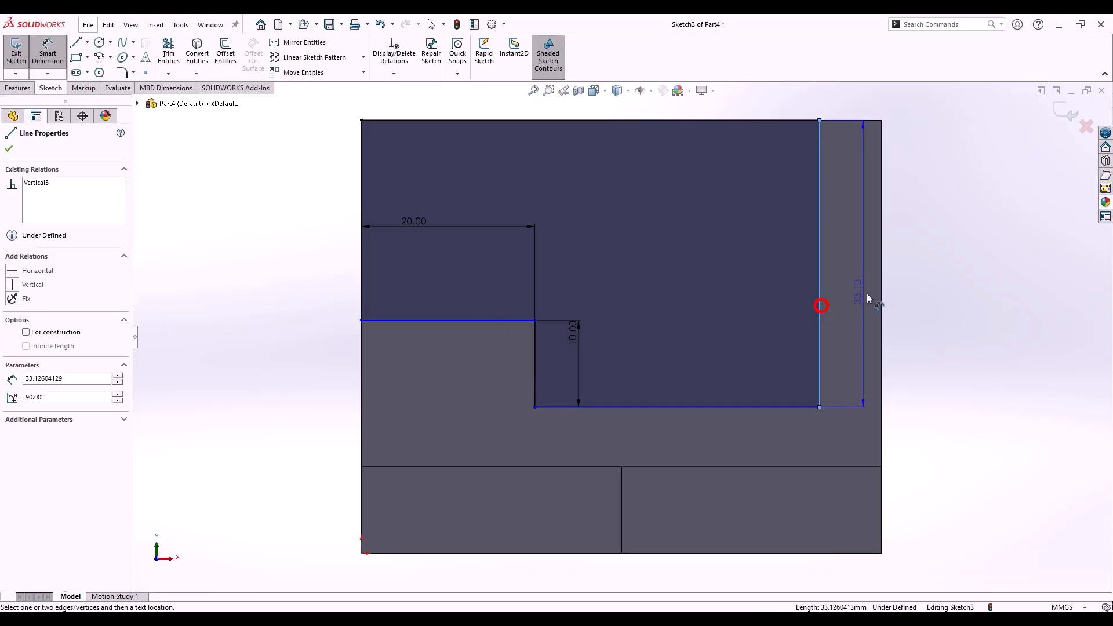
{"action": "left_click", "coordinate": [880, 297]}
{"action": "left_click", "coordinate": [865, 250]}
{"action": "type", "text": "1"}
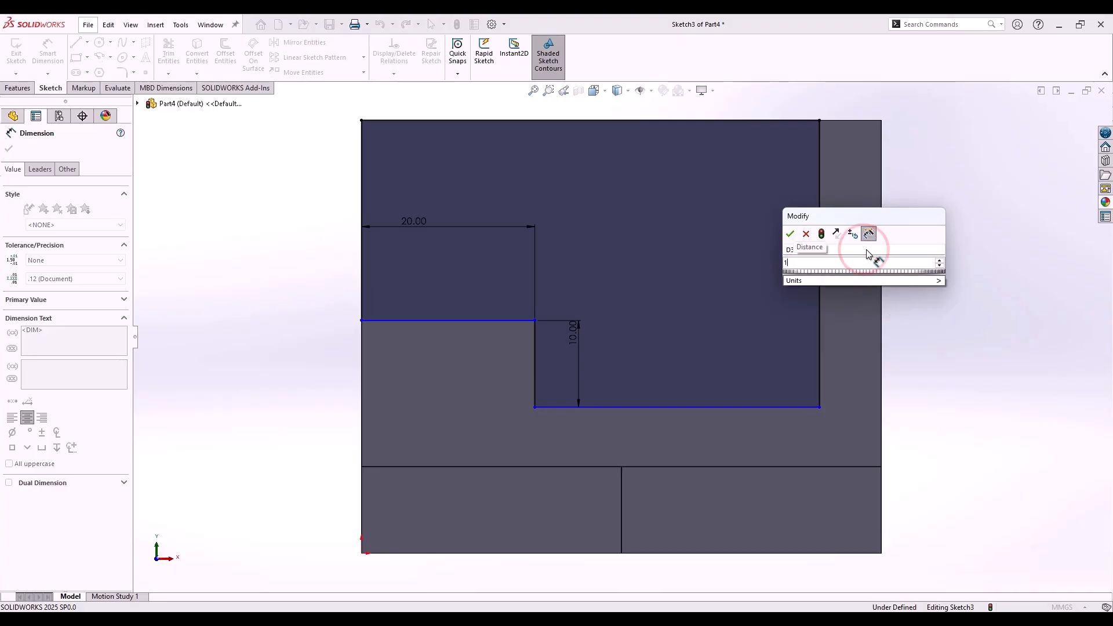
{"action": "type", "text": "0"}
{"action": "key", "text": "Return"}
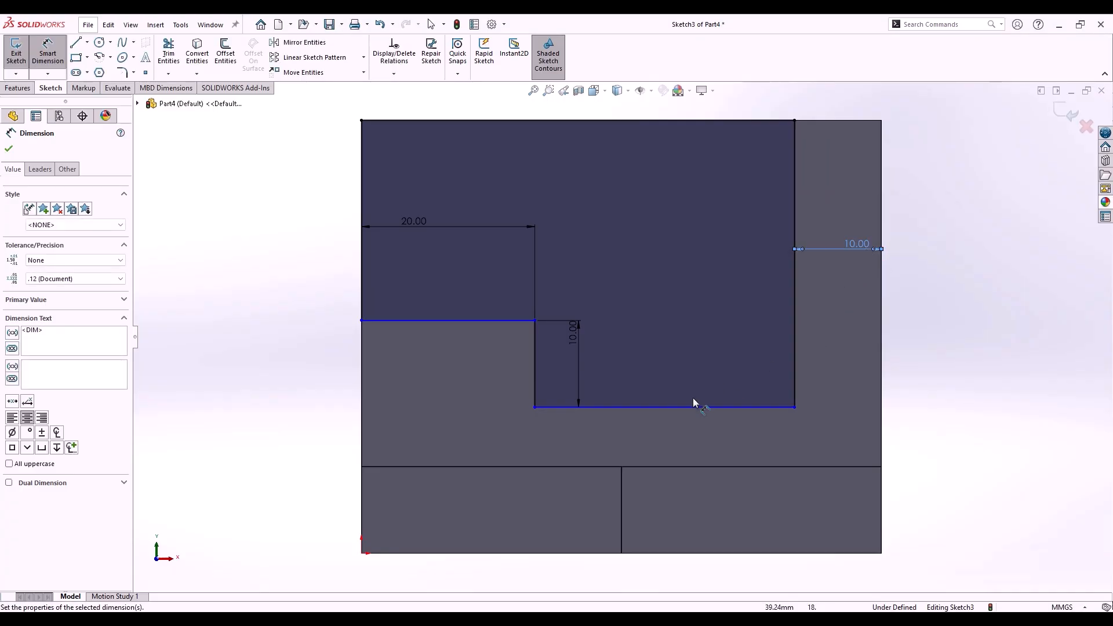
Set the height of the profile's step line above the base's top edge to 20 mm.
{"action": "left_click", "coordinate": [409, 320]}
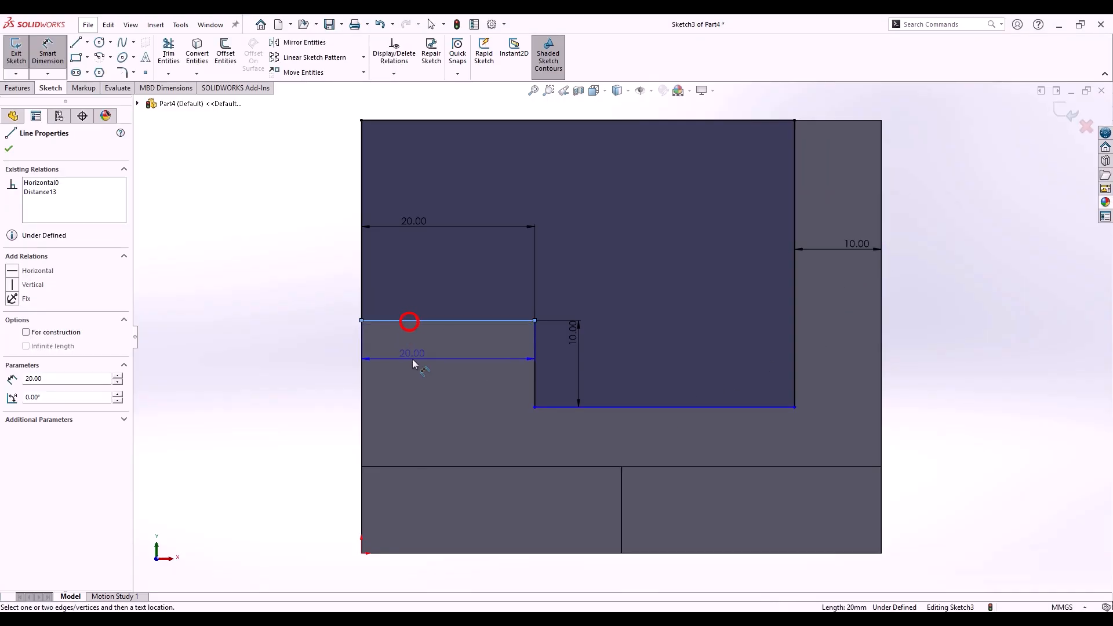
{"action": "left_click", "coordinate": [375, 467]}
{"action": "left_click", "coordinate": [315, 439]}
{"action": "type", "text": "20"}
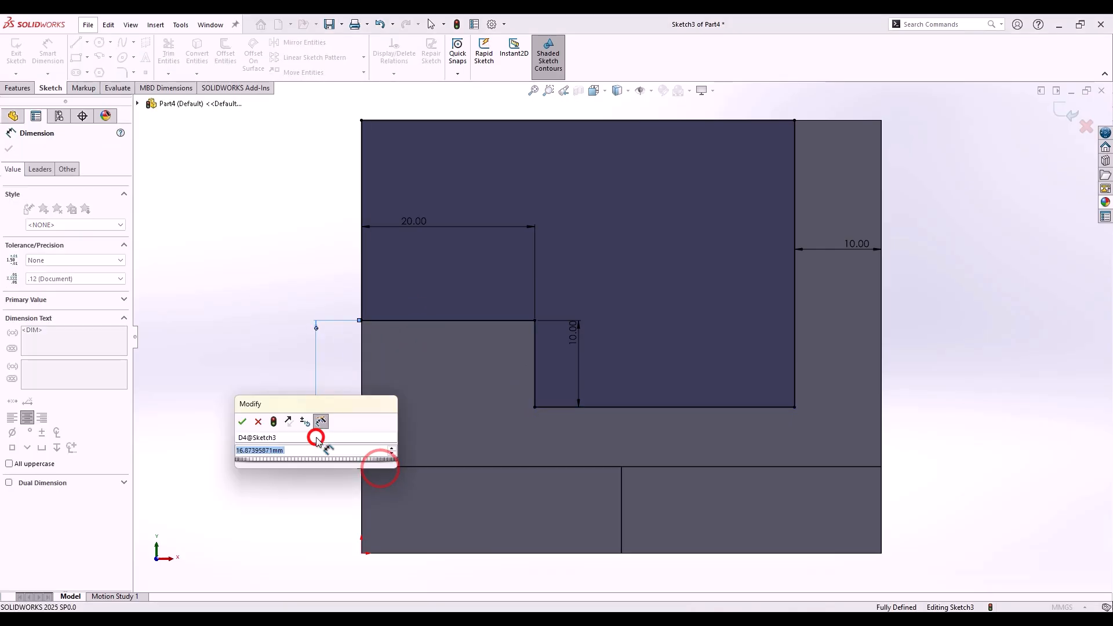
{"action": "key", "text": "Return"}
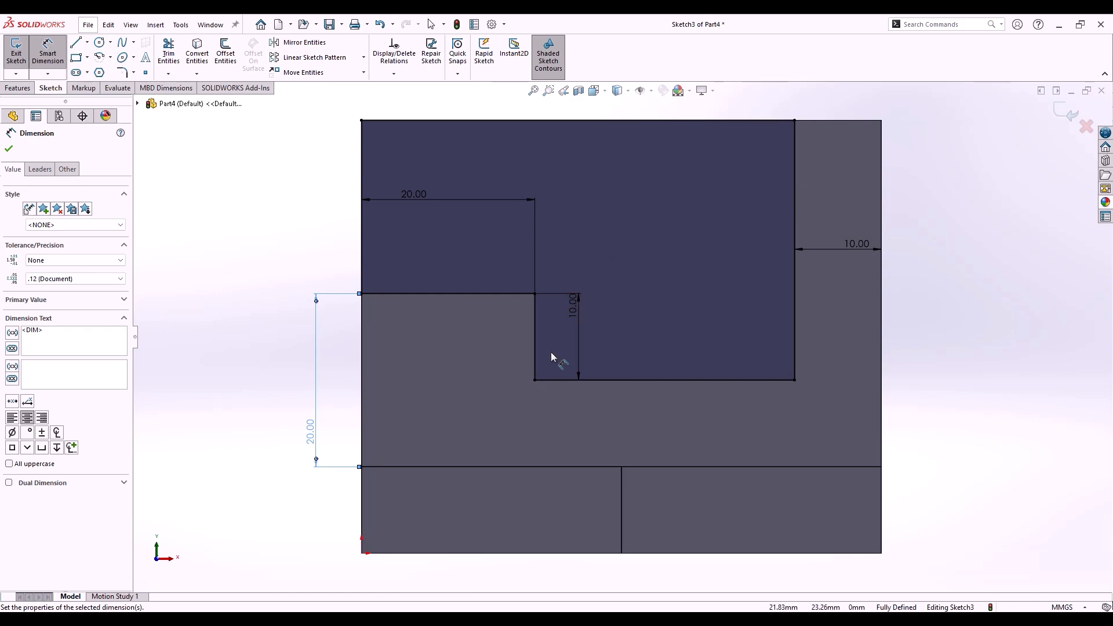
Check the distance between the profile's two inner vertical lines without adding a dimension.
{"action": "left_click", "coordinate": [536, 318]}
{"action": "left_click", "coordinate": [794, 313]}
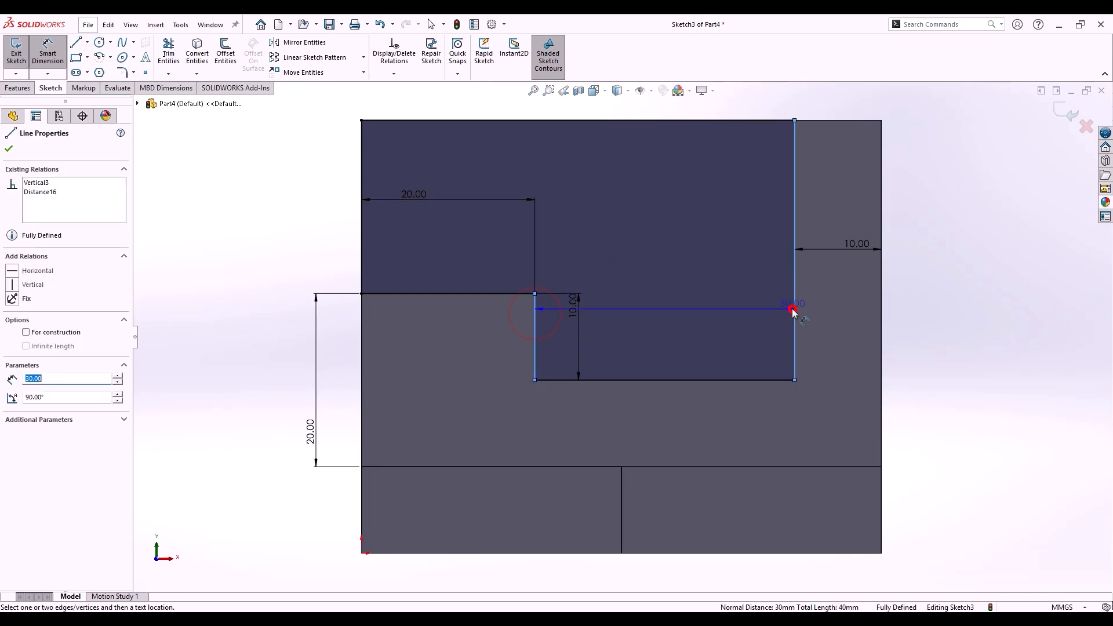
{"action": "key", "text": "Escape"}
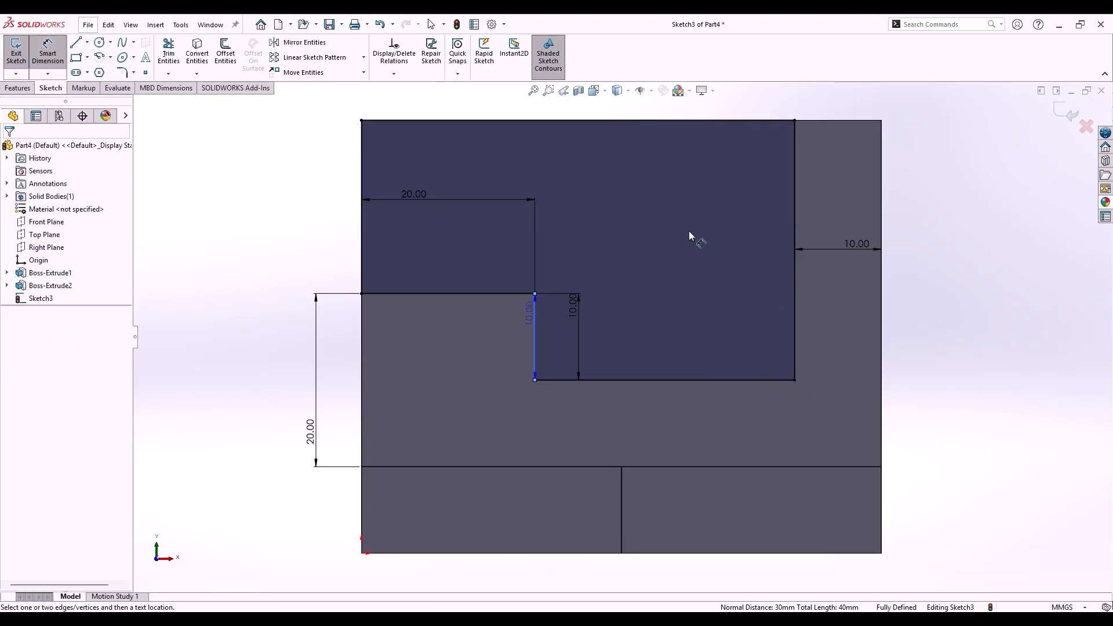
{"action": "key", "text": "Escape"}
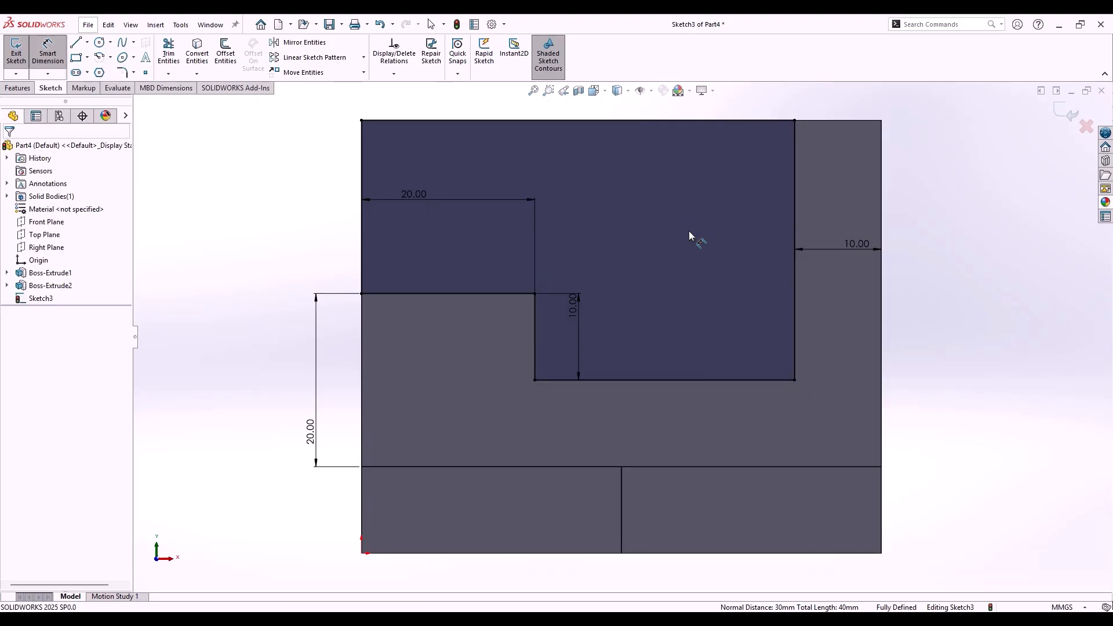
Cut the stepped profile out of the upright wall with a blind Extruded Cut through its thickness.
{"action": "left_click", "coordinate": [27, 88]}
{"action": "left_click", "coordinate": [177, 49]}
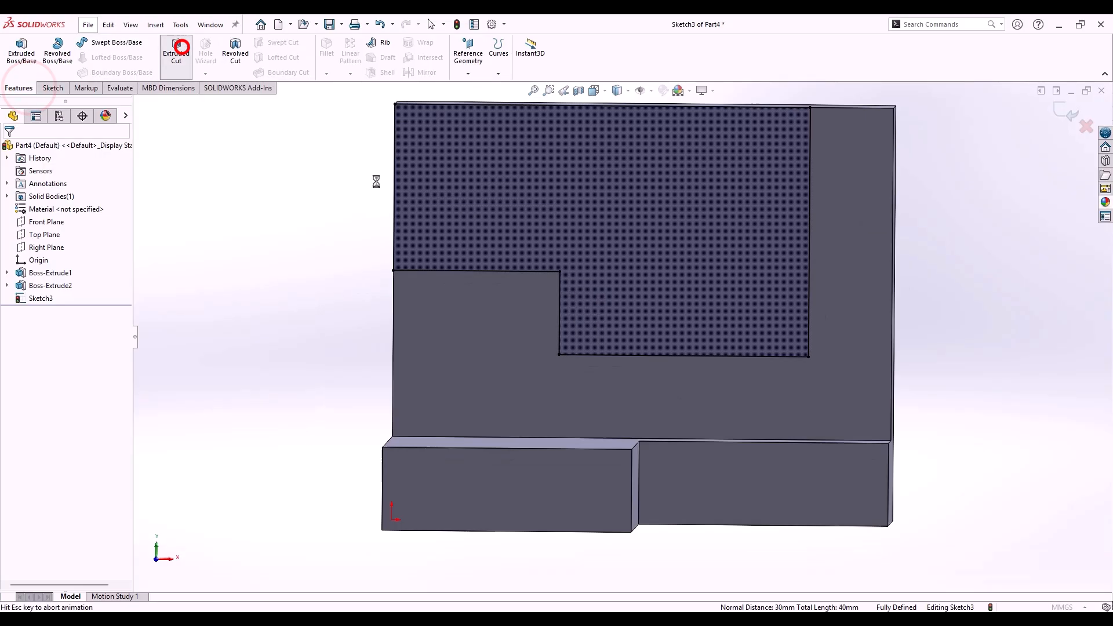
{"action": "left_click", "coordinate": [116, 263]}
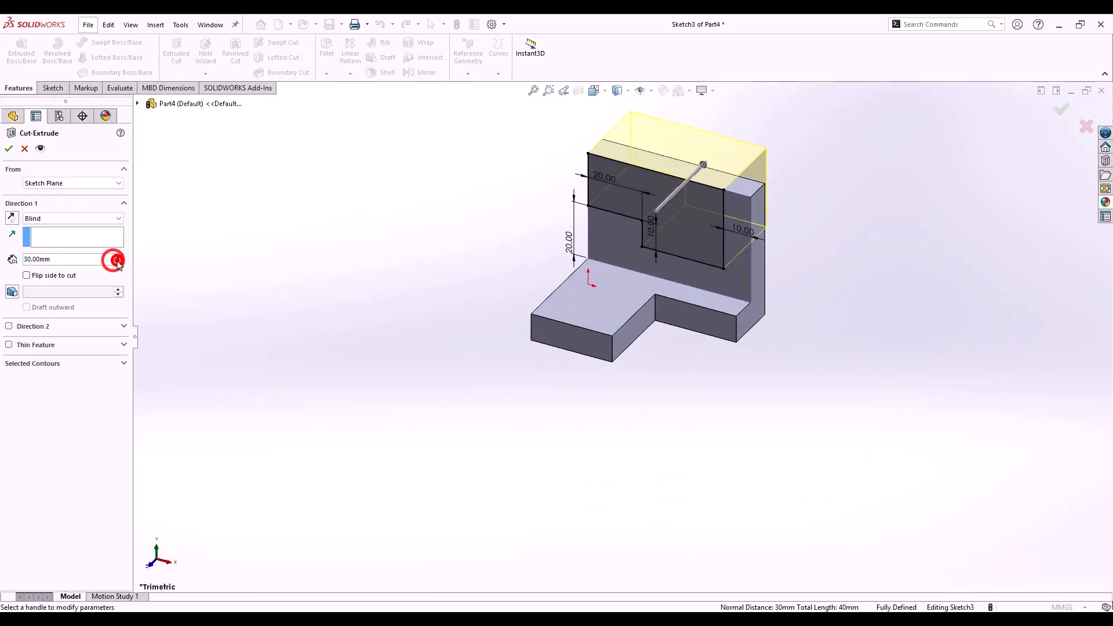
{"action": "left_click", "coordinate": [117, 262]}
{"action": "left_click", "coordinate": [9, 149]}
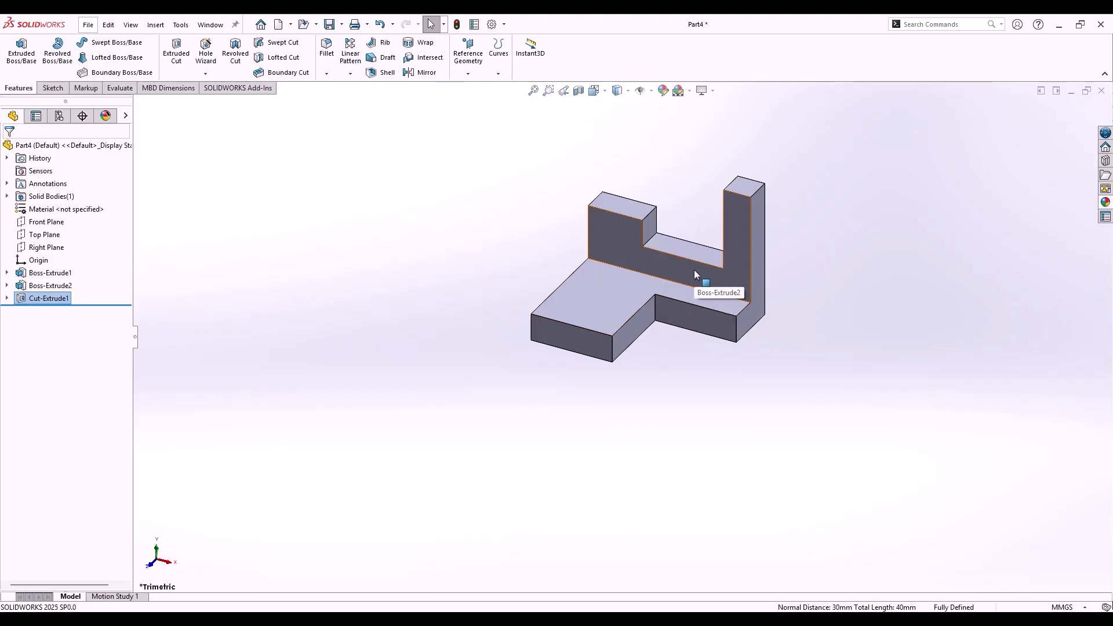
Fillet the tall post's outer top edge and the two outer vertical corners of the base with a 10 mm radius.
{"action": "left_click", "coordinate": [331, 50]}
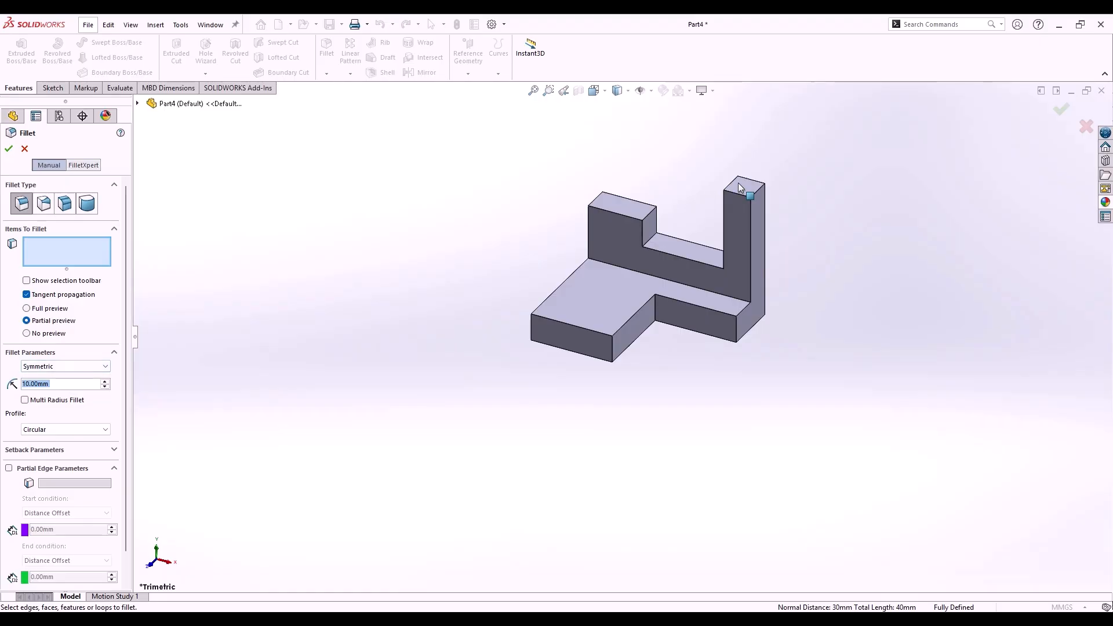
{"action": "left_click", "coordinate": [760, 190]}
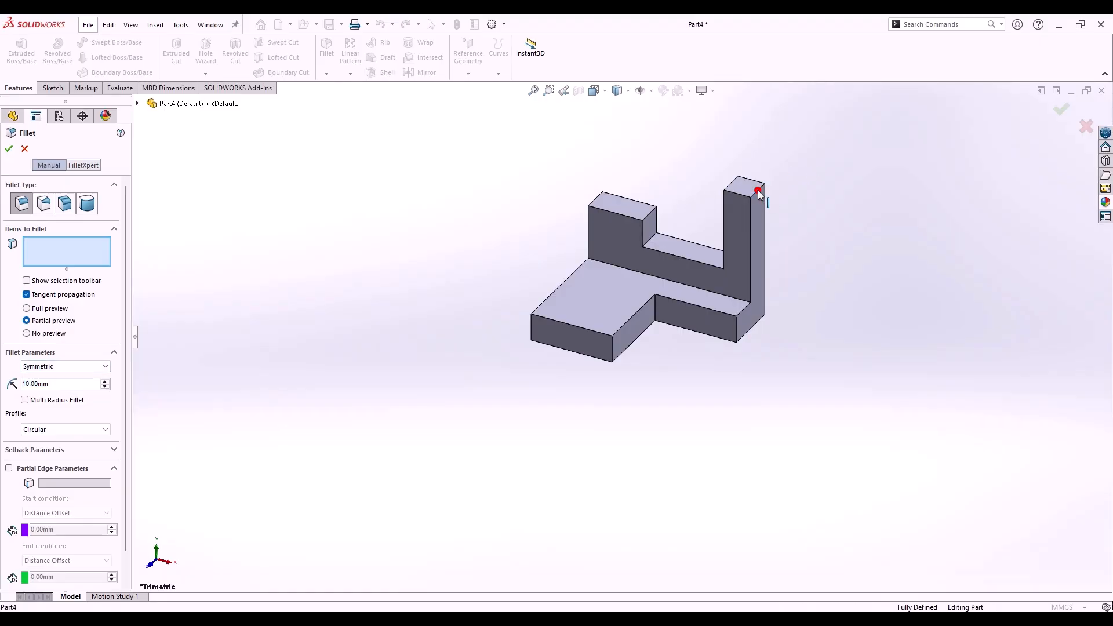
{"action": "left_click", "coordinate": [734, 326]}
{"action": "left_click", "coordinate": [614, 349]}
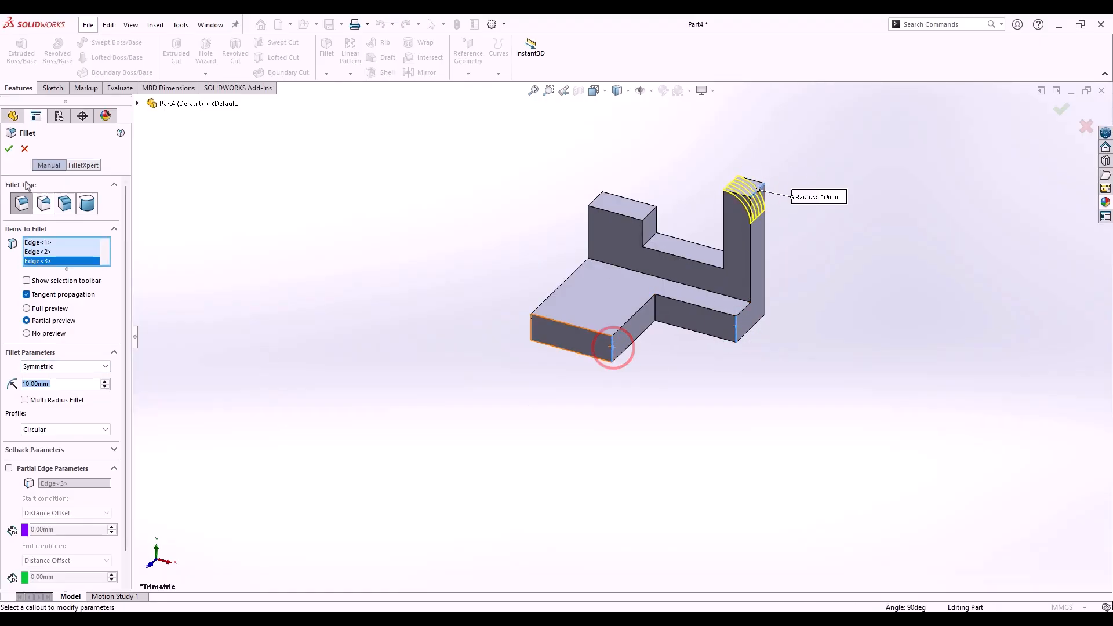
{"action": "left_click", "coordinate": [9, 150]}
On the L-shaped end face, sketch a diagonal line from the low wall's upper inner corner to the base's upper front corner.
{"action": "middle_click_drag", "start_coordinate": [539, 356], "coordinate": [685, 363]}
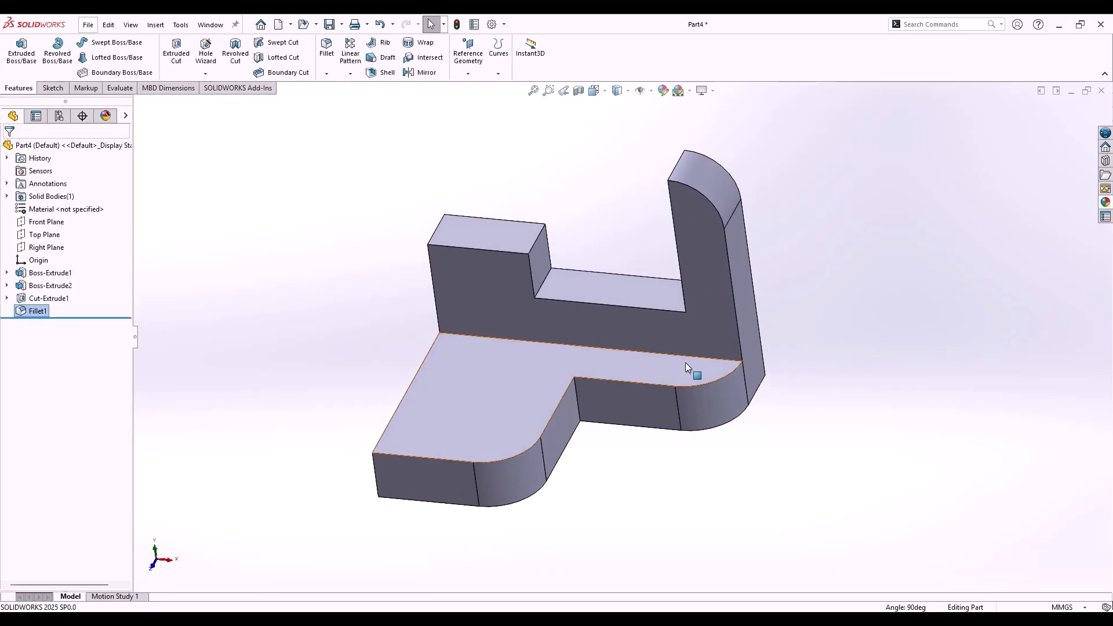
{"action": "middle_click_drag", "start_coordinate": [603, 388], "coordinate": [363, 348]}
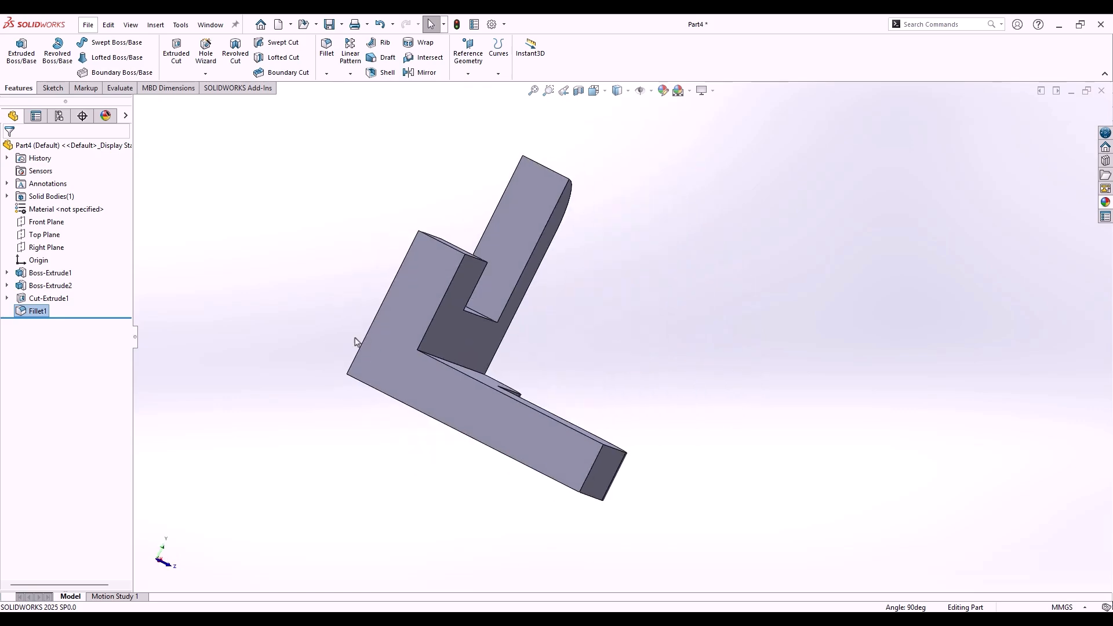
{"action": "right_click", "coordinate": [405, 319]}
{"action": "left_click", "coordinate": [439, 306]}
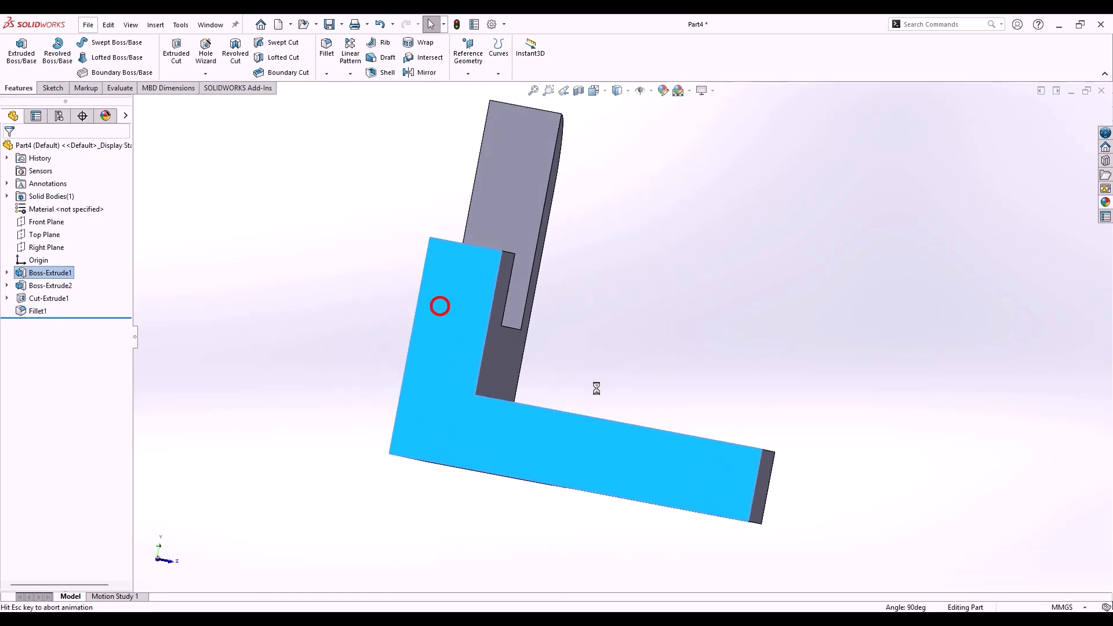
{"action": "left_click", "coordinate": [75, 45]}
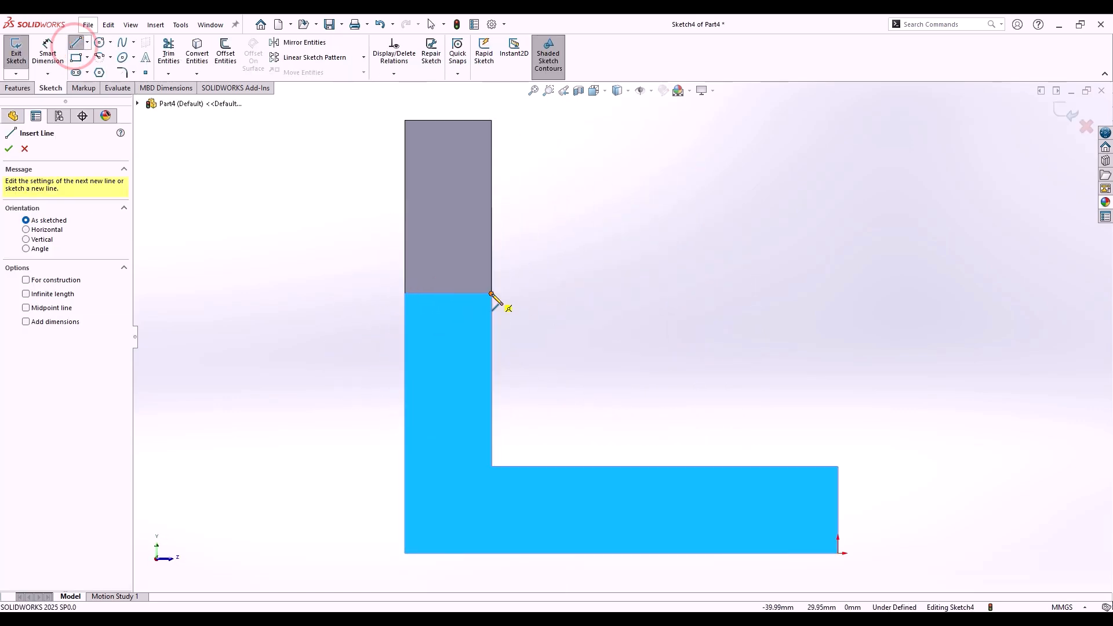
{"action": "left_click", "coordinate": [491, 293]}
{"action": "left_click", "coordinate": [838, 466]}
{"action": "right_click", "coordinate": [862, 442]}
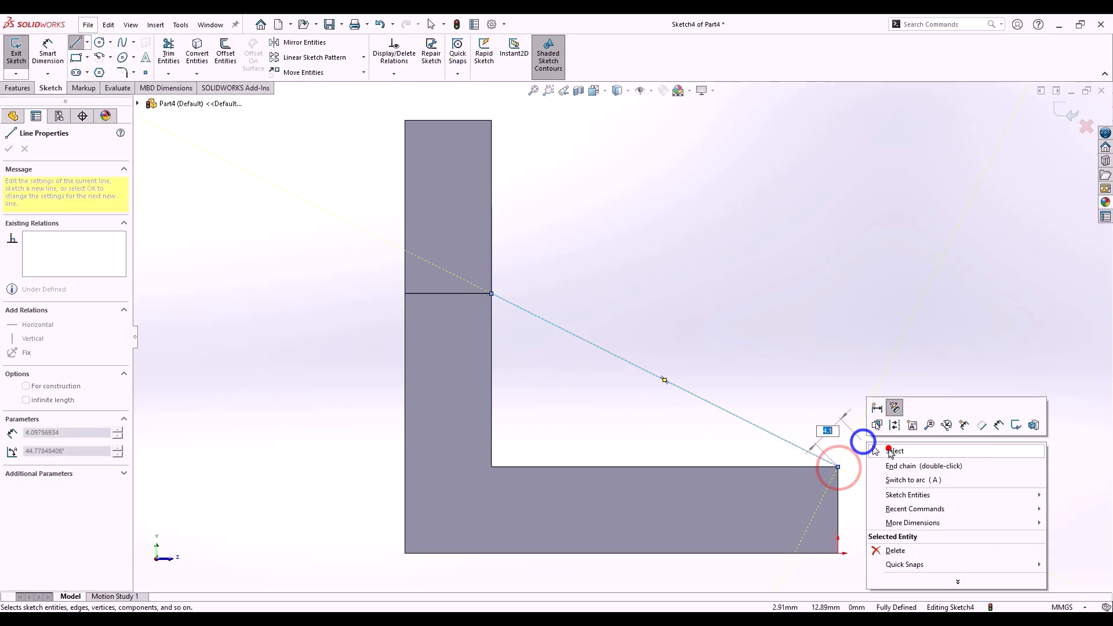
{"action": "left_click", "coordinate": [888, 448]}
Create a 10 mm thick rib from the diagonal line, thickened to one side over the base.
{"action": "scroll", "coordinate": [812, 406], "scroll_direction": "up", "scroll_amount": 3}
{"action": "middle_click_drag", "start_coordinate": [805, 402], "coordinate": [713, 450]}
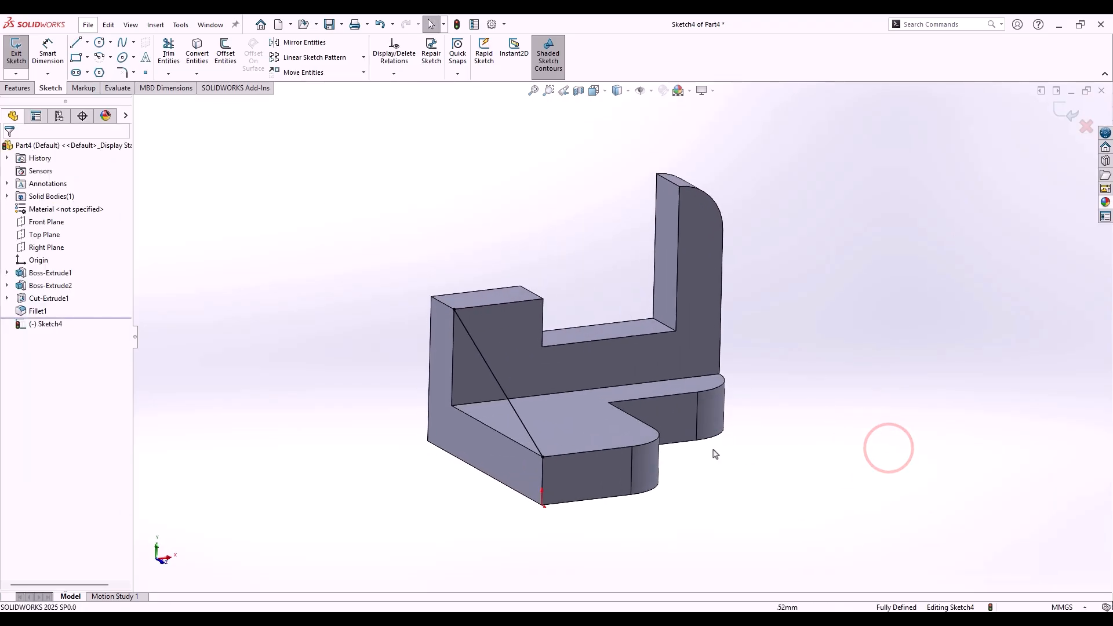
{"action": "left_click", "coordinate": [29, 88]}
{"action": "left_click", "coordinate": [381, 46]}
{"action": "left_click", "coordinate": [62, 193]}
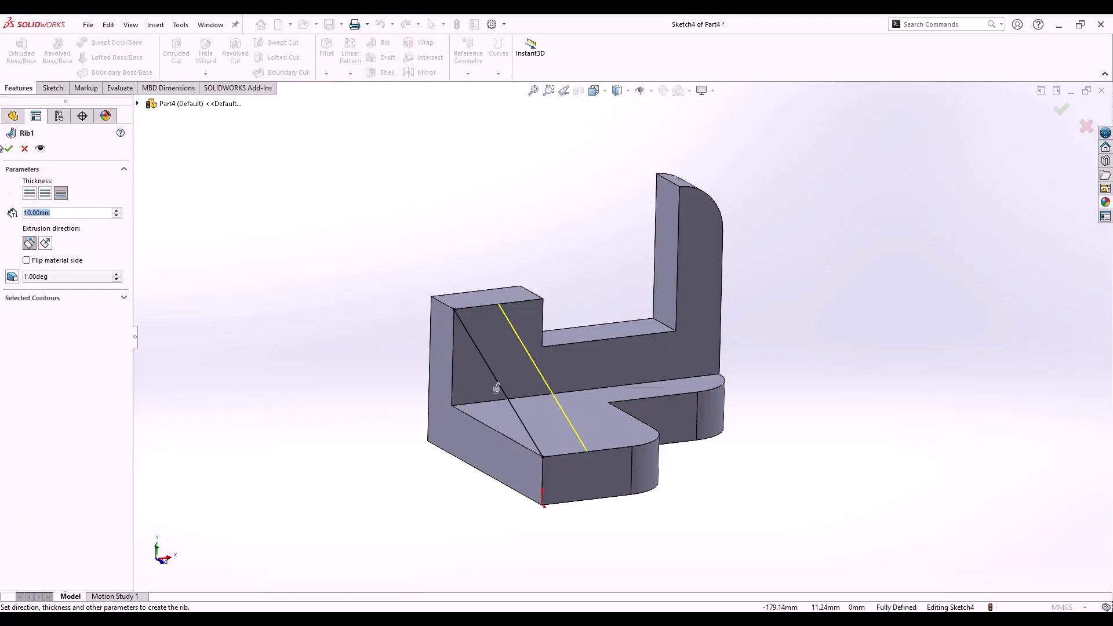
{"action": "left_click", "coordinate": [9, 149]}
Compare the part with the Lesson 5 drawing in the browser PDF, then return to SolidWorks.
{"action": "scroll", "coordinate": [605, 413], "scroll_direction": "up", "scroll_amount": 3}
{"action": "middle_click_drag", "start_coordinate": [755, 448], "coordinate": [651, 477]}
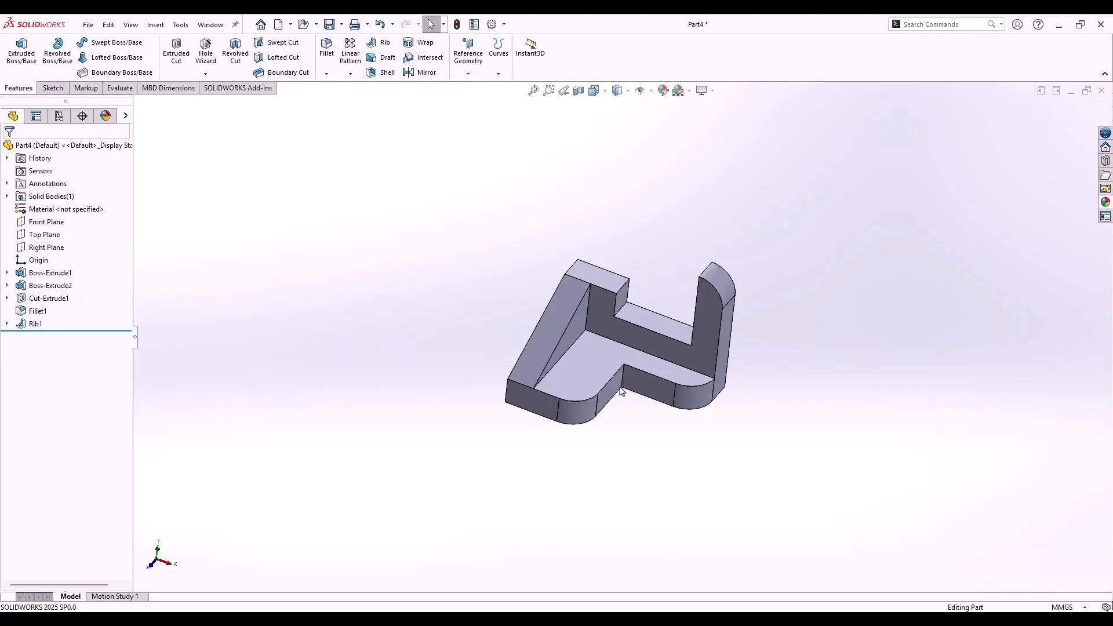
{"action": "middle_click_drag", "start_coordinate": [589, 408], "coordinate": [588, 374]}
{"action": "left_click", "coordinate": [681, 603]}
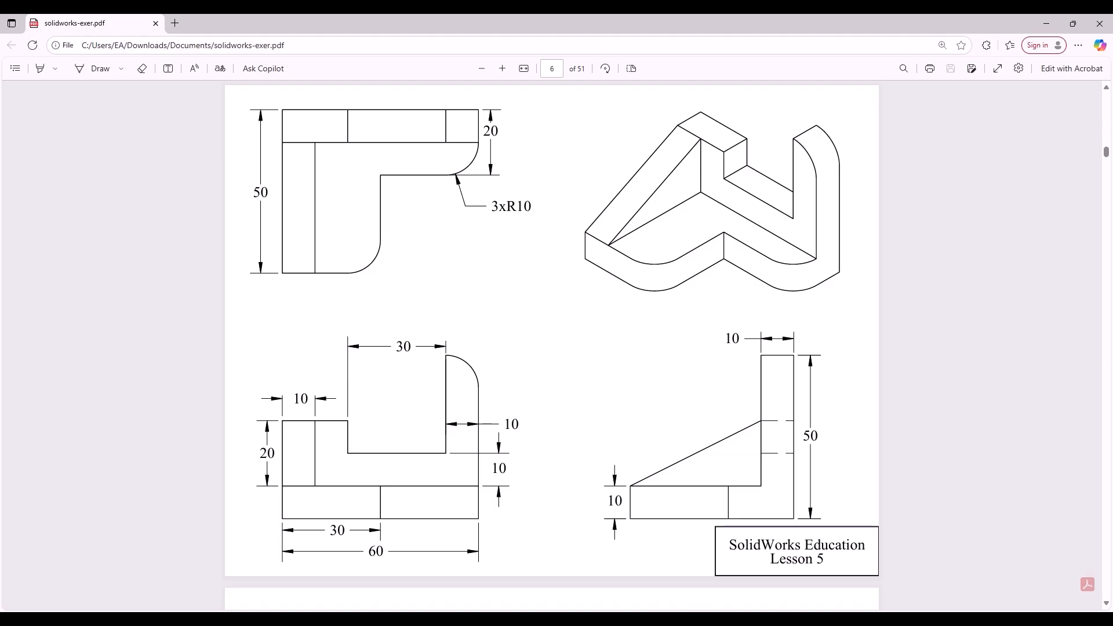
{"action": "left_click", "coordinate": [676, 619]}
Show the feature dimensions of the base, upright wall and rib to check them, then clear the selection.
{"action": "double_click", "coordinate": [619, 364]}
{"action": "middle_click_drag", "start_coordinate": [612, 366], "coordinate": [607, 384]}
{"action": "scroll", "coordinate": [607, 385], "scroll_direction": "down", "scroll_amount": 1}
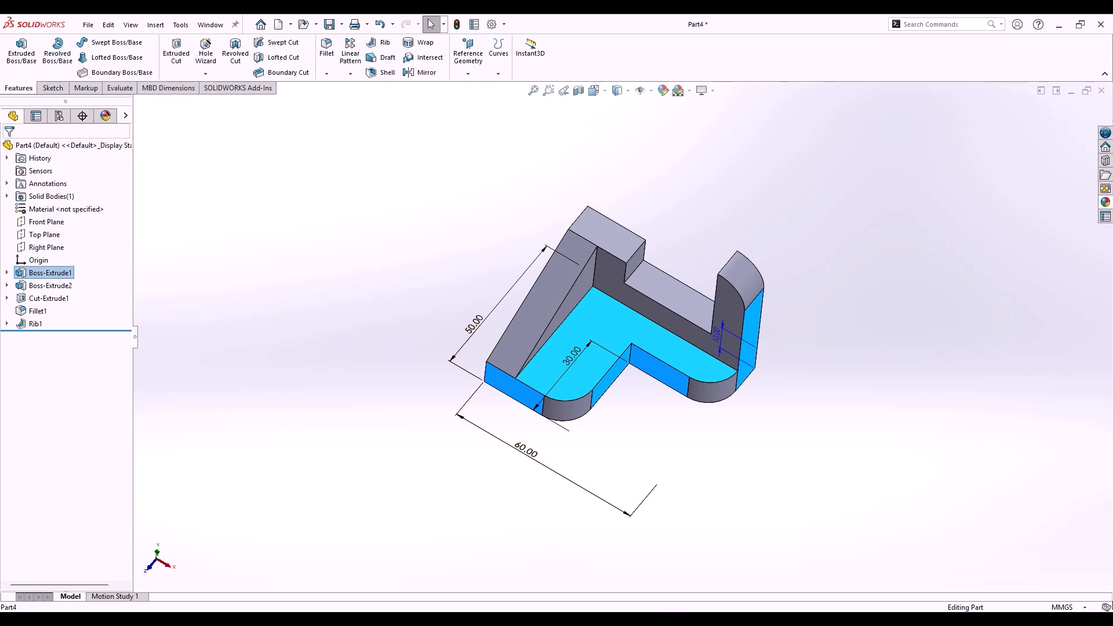
{"action": "double_click", "coordinate": [604, 284]}
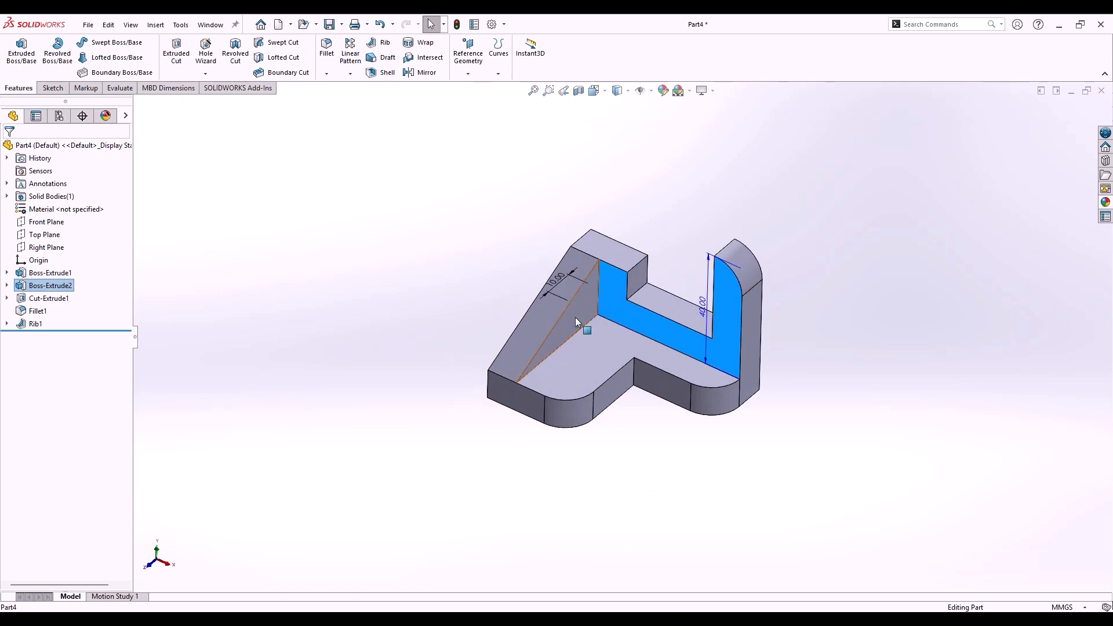
{"action": "double_click", "coordinate": [576, 318]}
{"action": "double_click", "coordinate": [604, 340]}
{"action": "left_click", "coordinate": [725, 466]}
Review the Lesson 5 PDF views once more and return to SolidWorks to inspect the finished bracket.
{"action": "scroll", "coordinate": [656, 342], "scroll_direction": "down", "scroll_amount": 1}
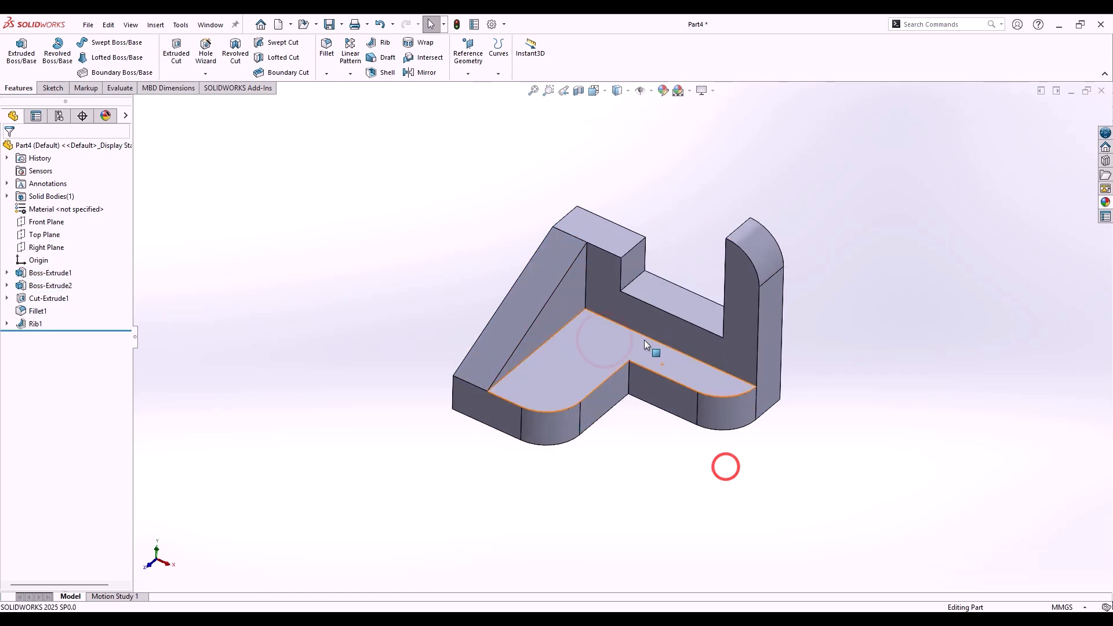
{"action": "left_click", "coordinate": [677, 620]}
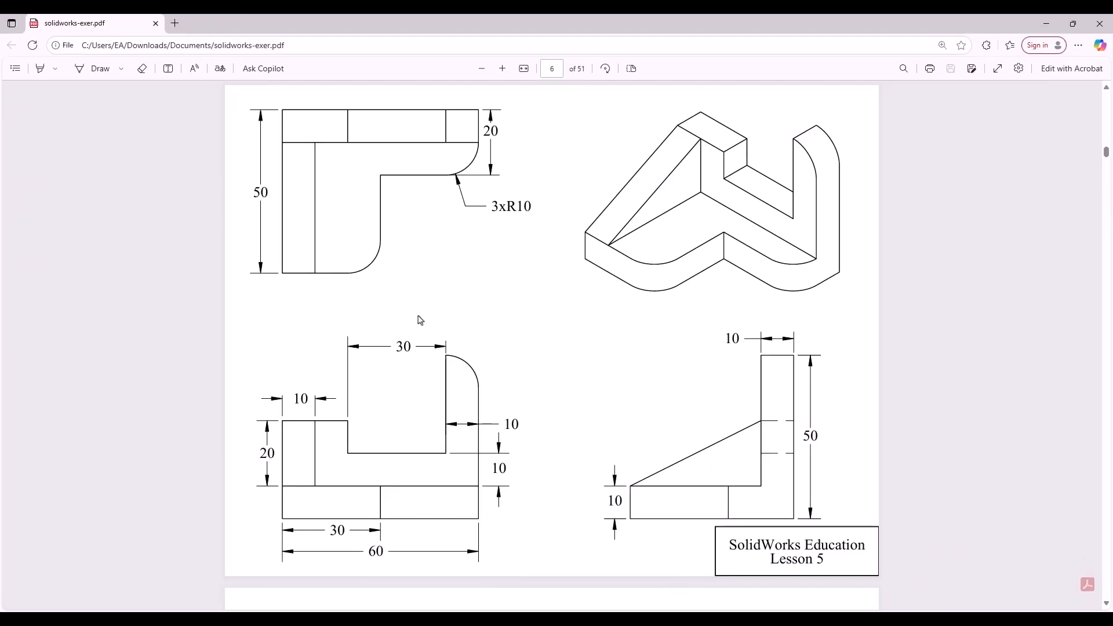
{"action": "left_click", "coordinate": [701, 619]}
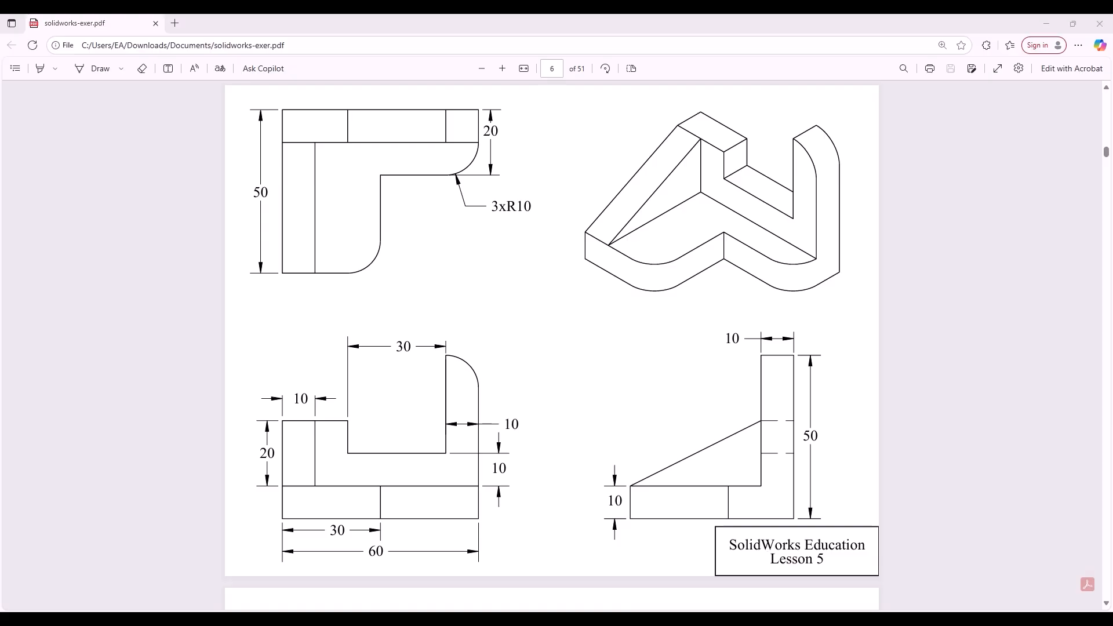
{"action": "middle_click_drag", "start_coordinate": [651, 373], "coordinate": [603, 405]}
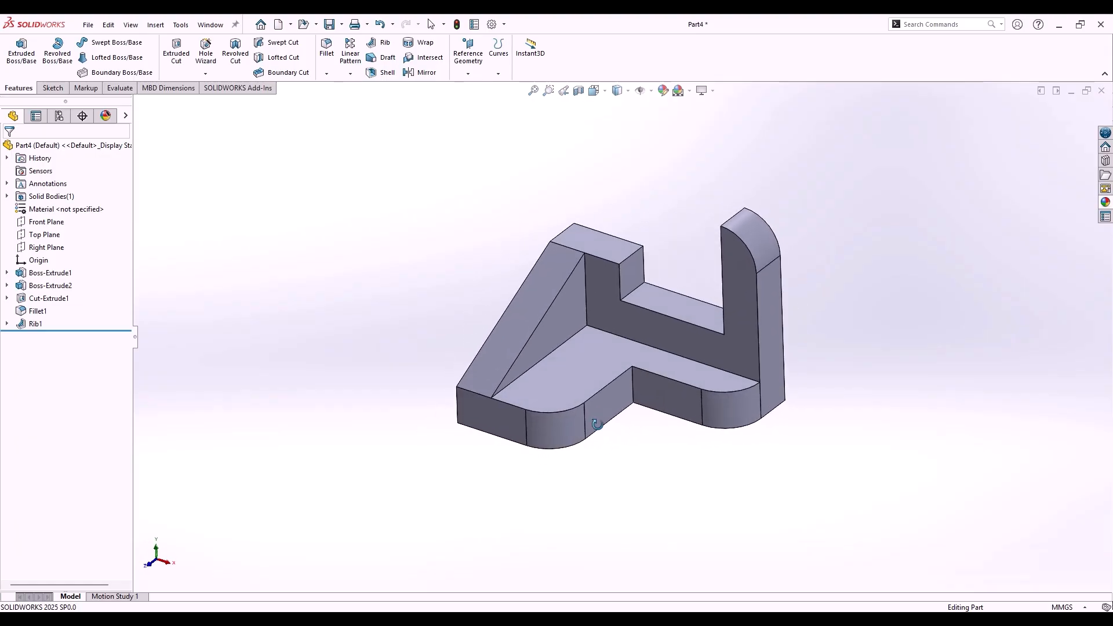